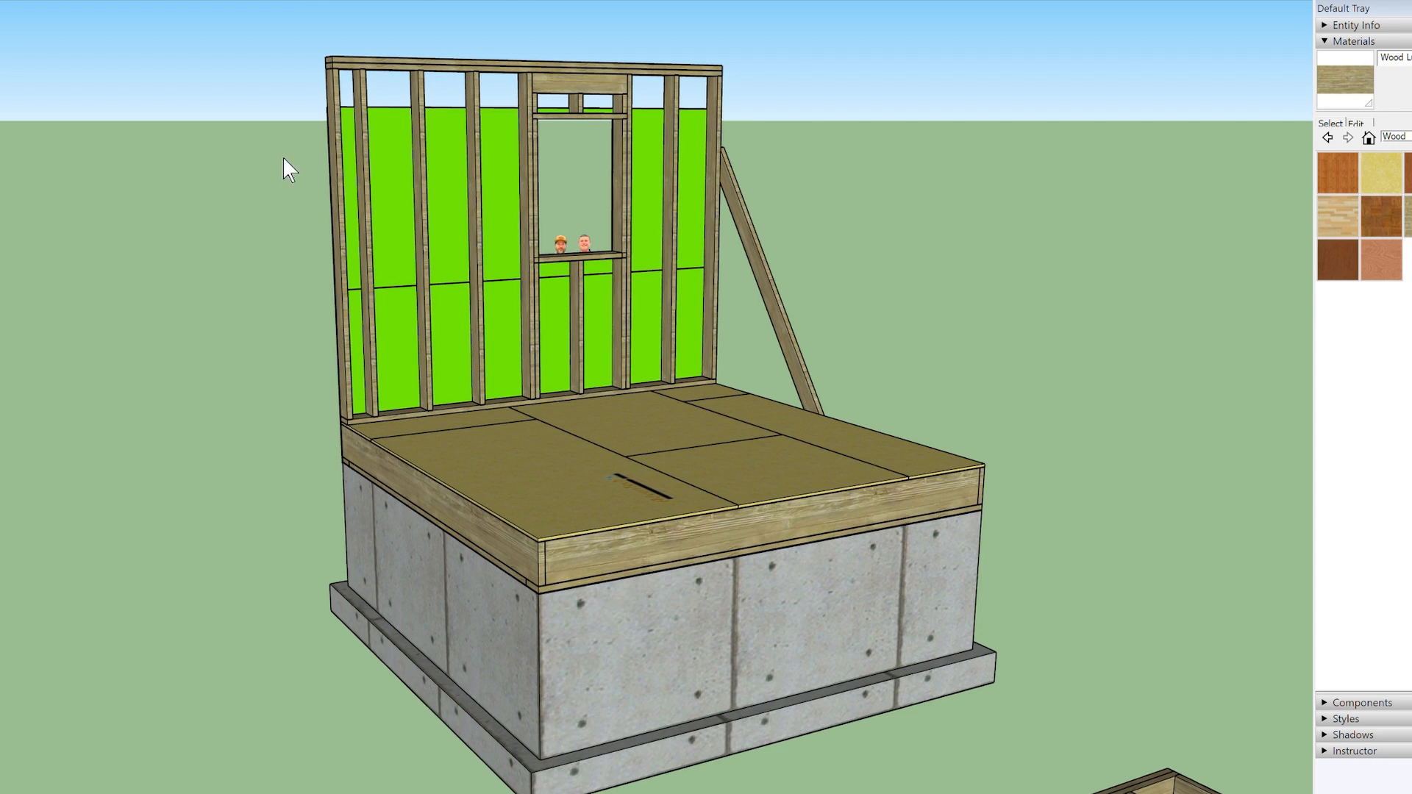
- Create a guide line parallel to the deck edge opposite the standing wall, offset 5.5 inward
{"action": "key", "text": "q"}
{"action": "left_click_drag", "start_coordinate": [524, 446], "coordinate": [739, 579]}
{"action": "scroll", "coordinate": [739, 578], "scroll_direction": "up", "scroll_amount": 5}
{"action": "key", "text": "t"}
{"action": "left_click", "coordinate": [749, 591]}
{"action": "type", "text": "5.5"}
{"action": "key", "text": "Return"}
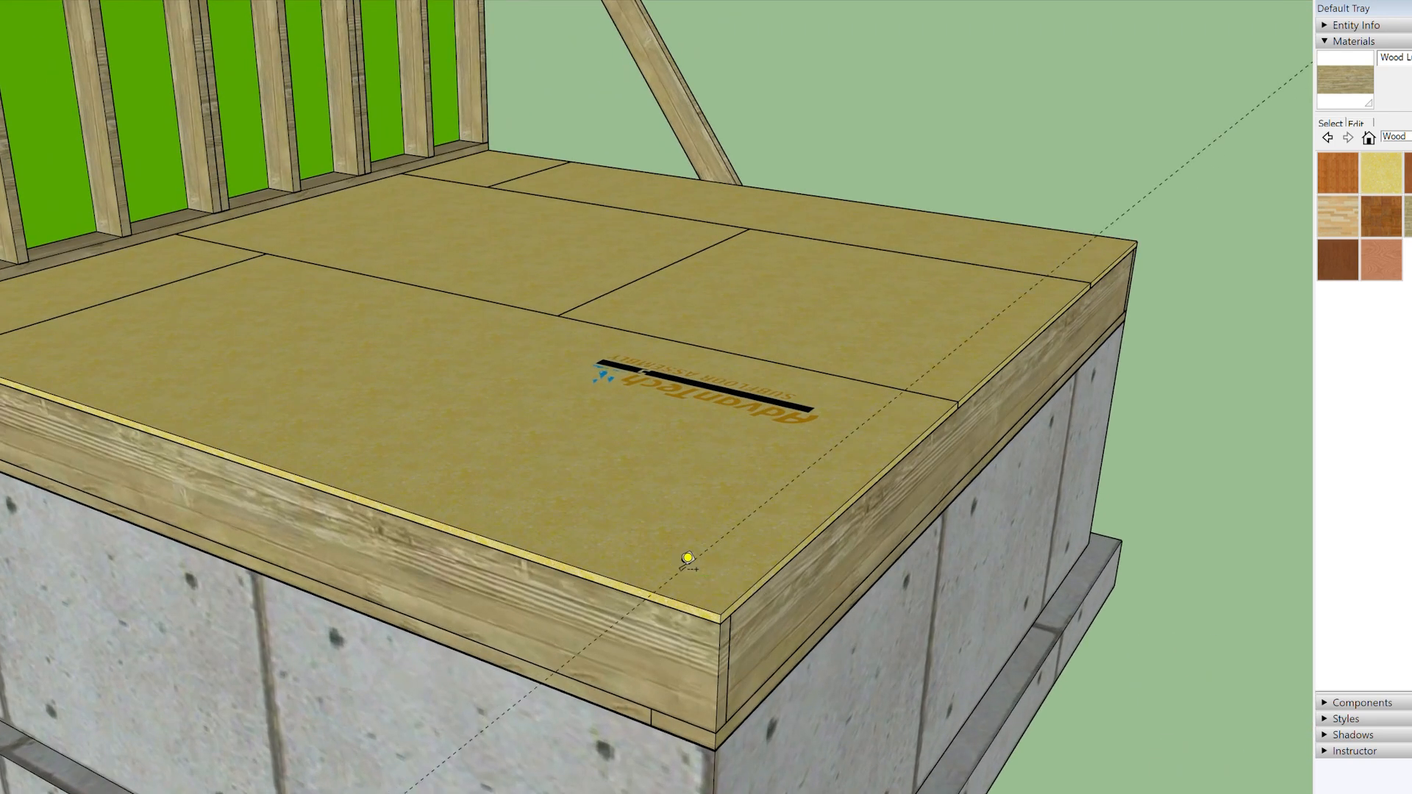
{"action": "scroll", "coordinate": [655, 509], "scroll_direction": "down", "scroll_amount": 5}
{"action": "scroll", "coordinate": [597, 441], "scroll_direction": "down", "scroll_amount": 3}
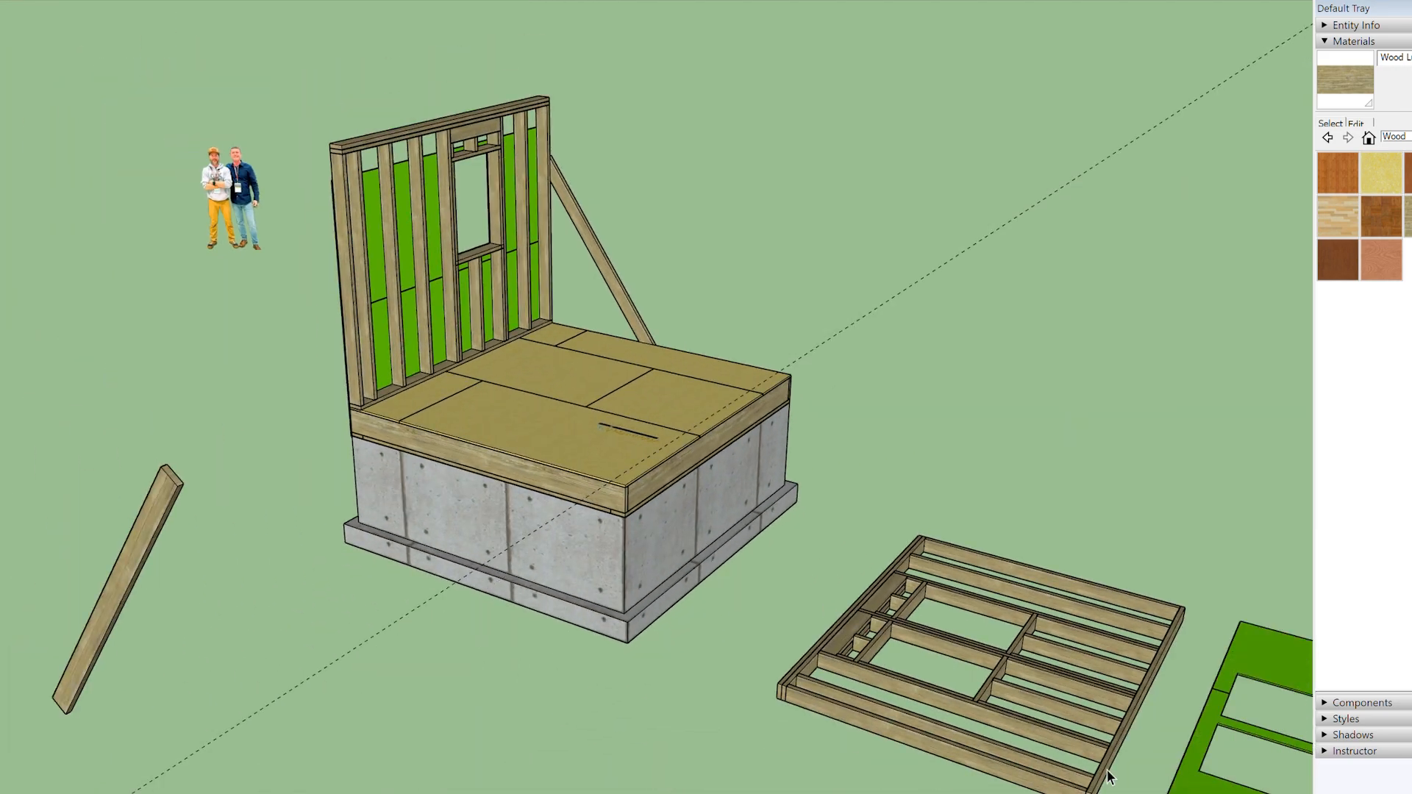
- Paste the wall's bottom plate onto the deck with its lower corner on the guide line
{"action": "key", "text": "ctrl+v"}
{"action": "scroll", "coordinate": [600, 473], "scroll_direction": "up", "scroll_amount": 7}
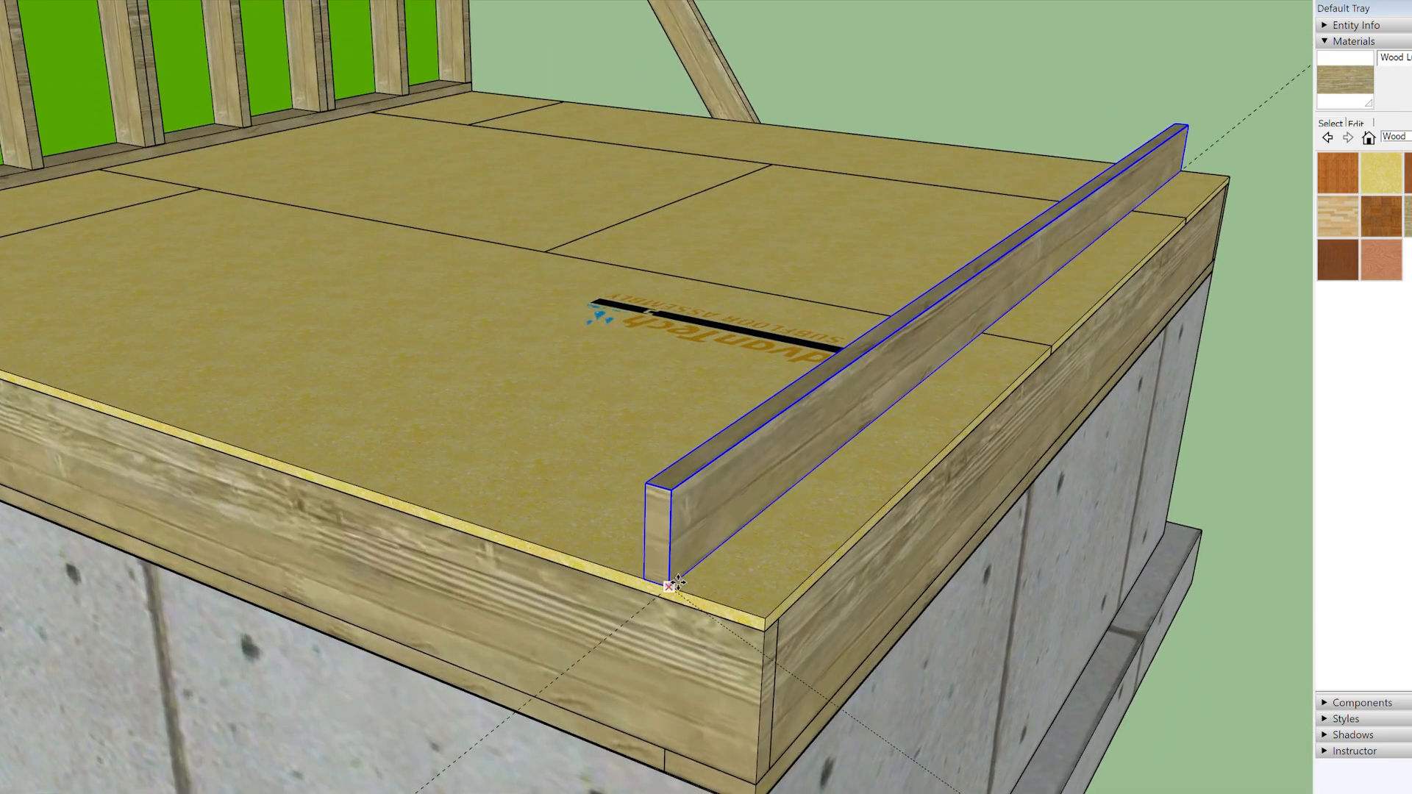
{"action": "left_click", "coordinate": [670, 589]}
{"action": "scroll", "coordinate": [578, 478], "scroll_direction": "down", "scroll_amount": 5}
{"action": "key", "text": "space"}
{"action": "middle_click_drag", "start_coordinate": [684, 536], "coordinate": [412, 487]}
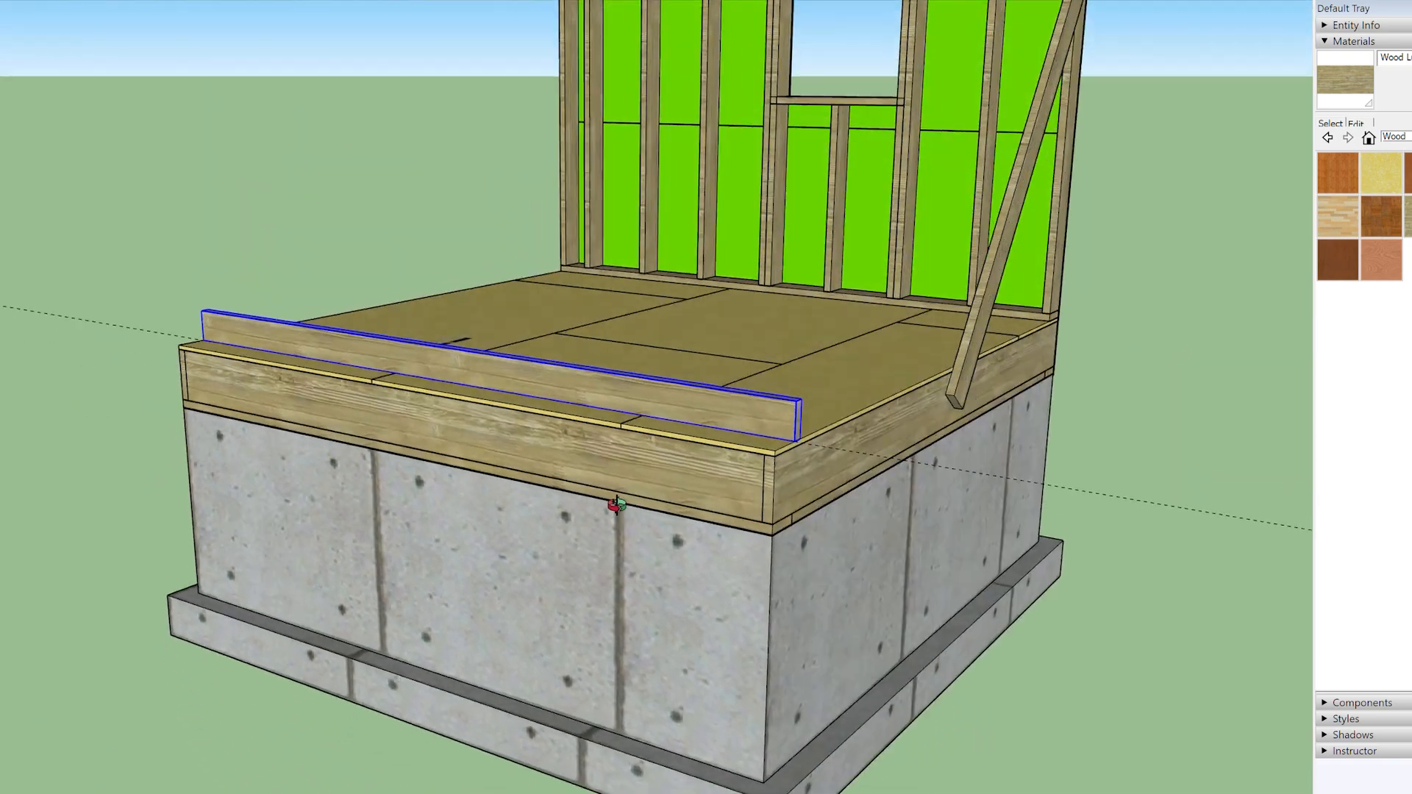
{"action": "scroll", "coordinate": [618, 506], "scroll_direction": "down", "scroll_amount": 4}
- Move the ground frame's end stud onto the deck, flush with the end of the bottom plate
{"action": "left_click", "coordinate": [548, 726]}
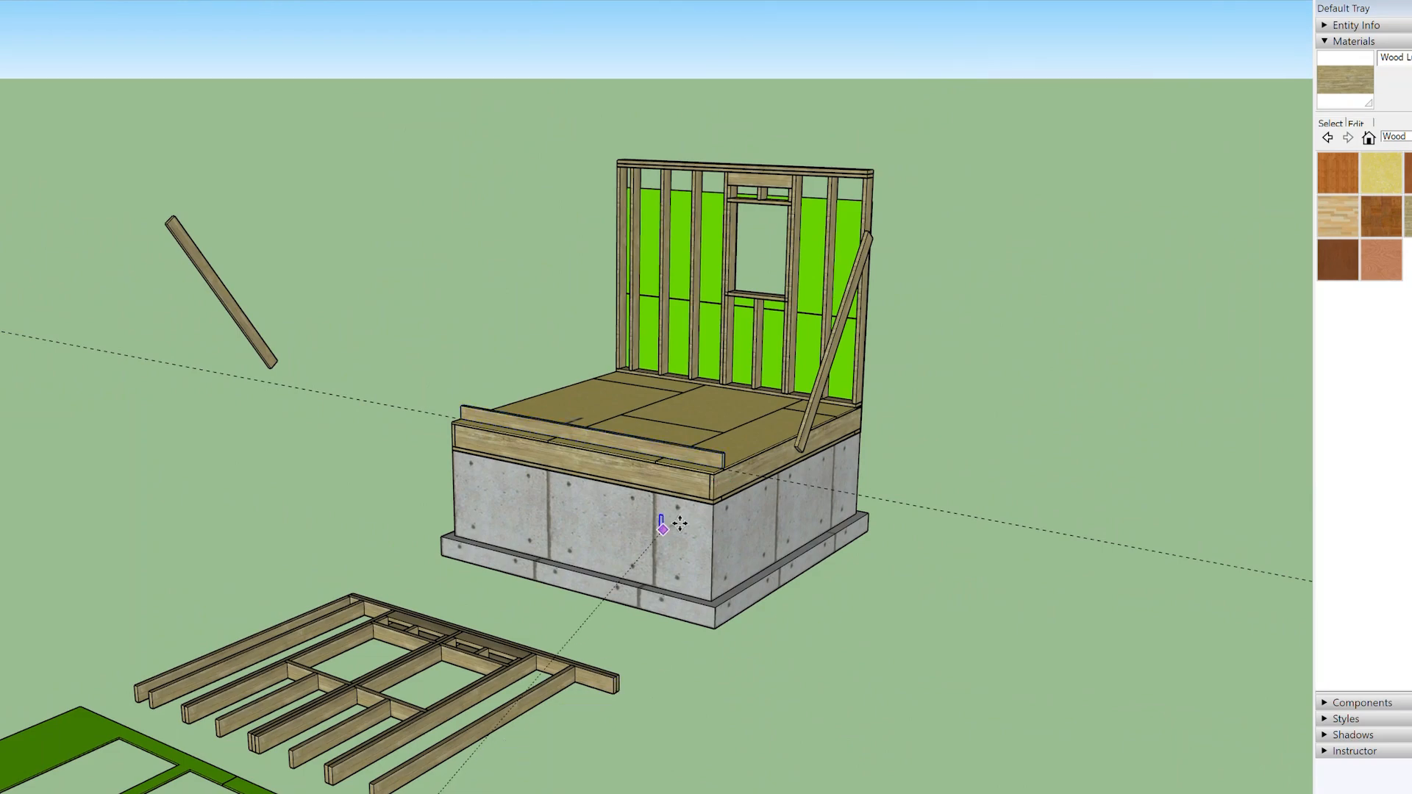
{"action": "scroll", "coordinate": [672, 515], "scroll_direction": "up", "scroll_amount": 6}
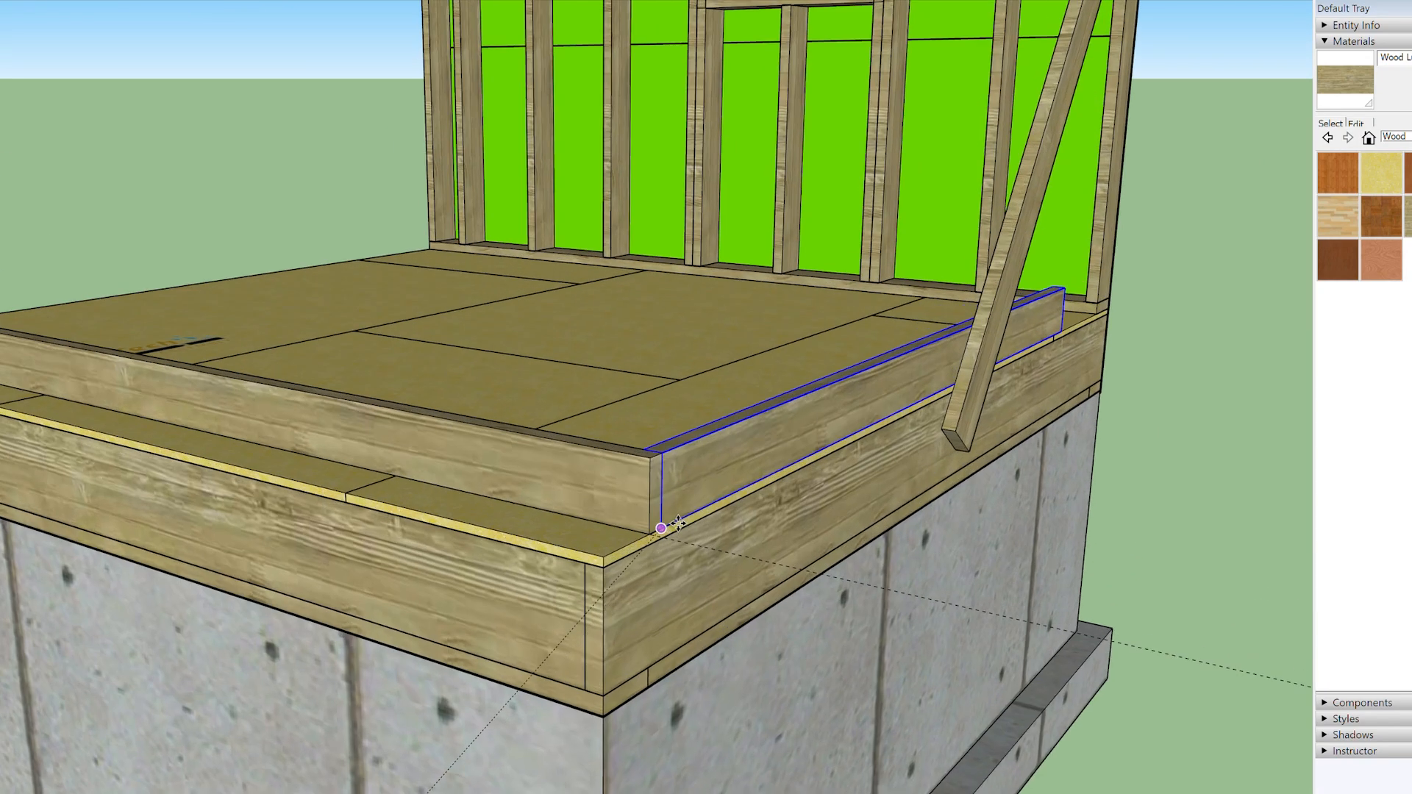
{"action": "scroll", "coordinate": [827, 495], "scroll_direction": "down", "scroll_amount": 7}
- Move the remaining full-height studs from the ground frame onto the deck, butted against the bottom plate
{"action": "scroll", "coordinate": [548, 703], "scroll_direction": "up", "scroll_amount": 6}
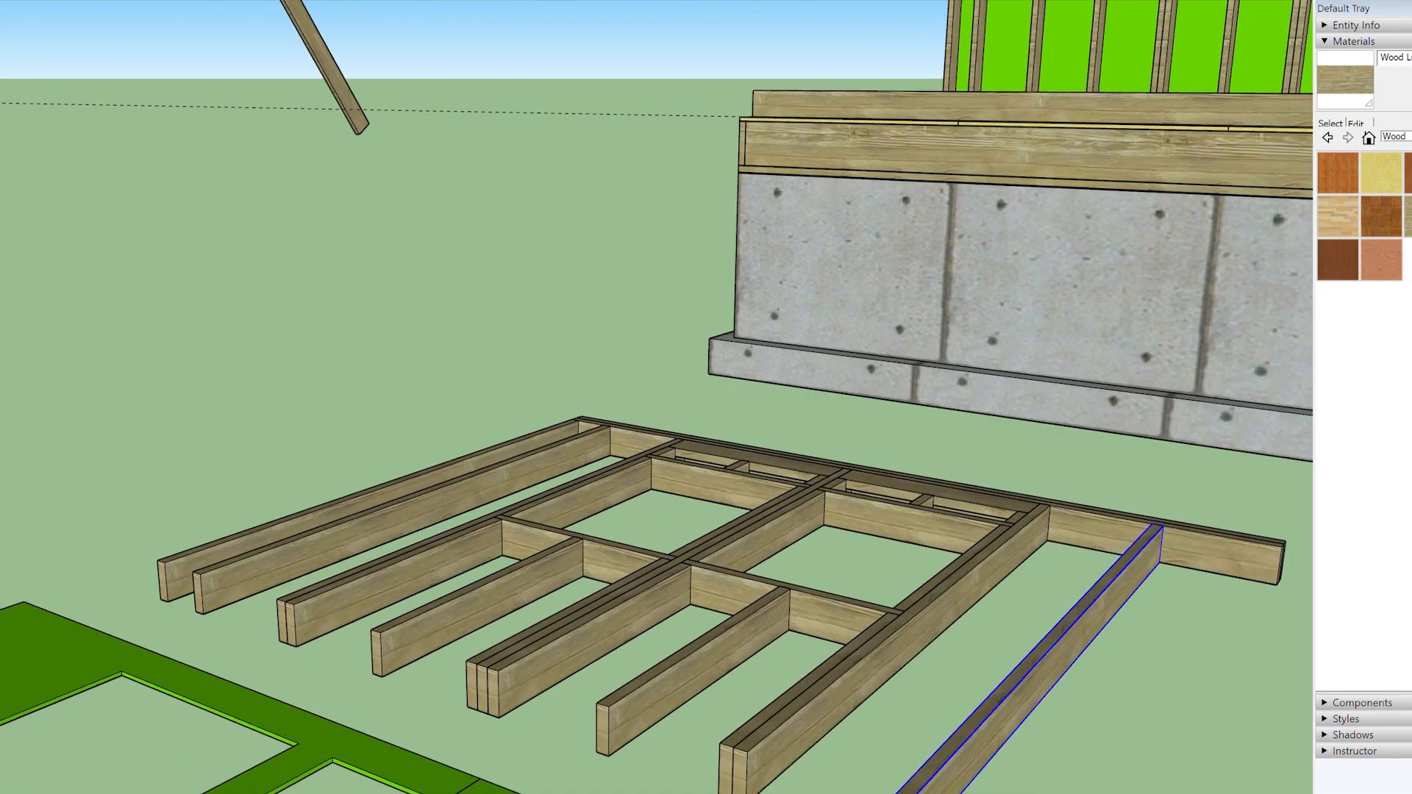
{"action": "left_click", "coordinate": [778, 744], "text": "shift"}
{"action": "left_click", "coordinate": [231, 585], "text": "shift"}
{"action": "left_click", "coordinate": [181, 567], "text": "shift"}
{"action": "scroll", "coordinate": [436, 546], "scroll_direction": "down", "scroll_amount": 3}
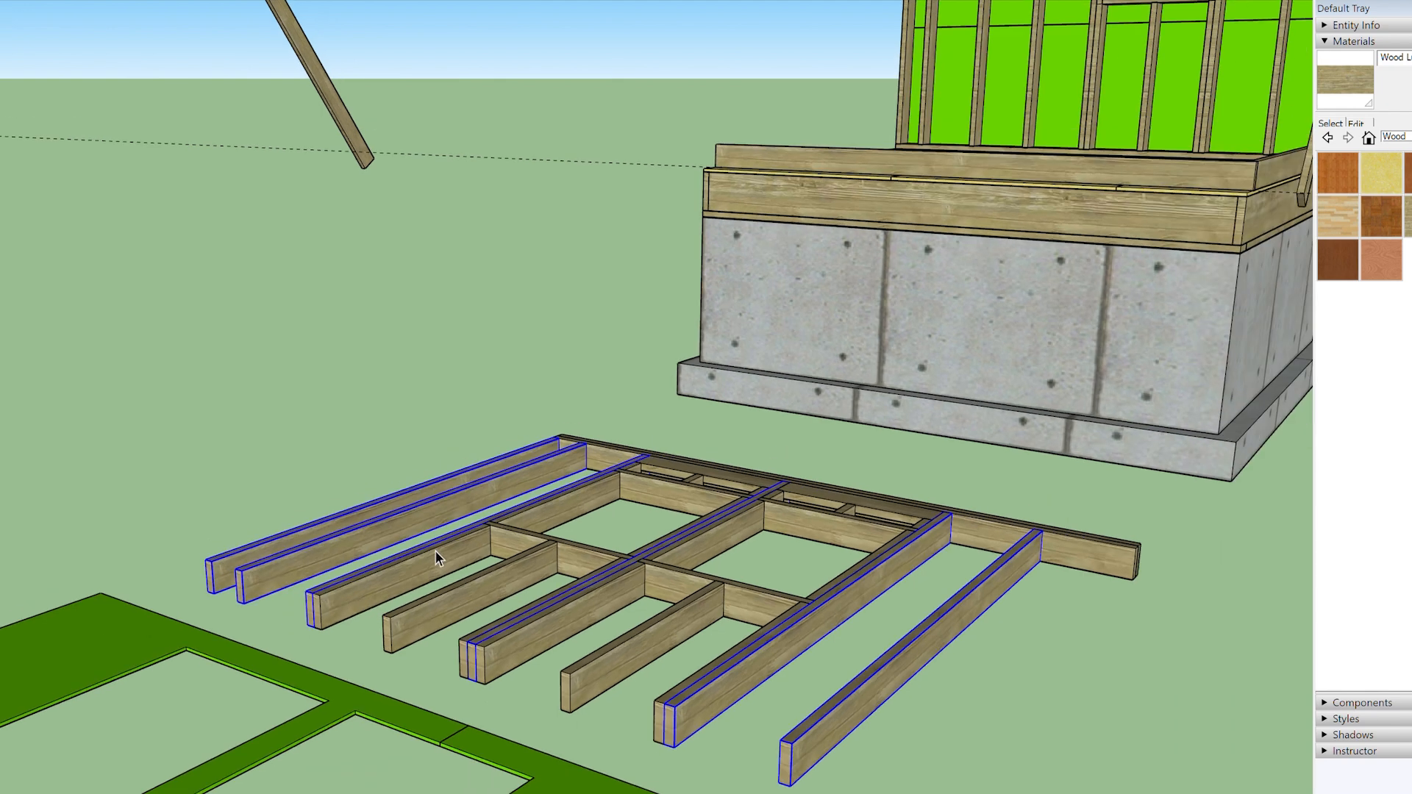
{"action": "middle_click_drag", "start_coordinate": [433, 625], "coordinate": [930, 637]}
{"action": "key", "text": "m"}
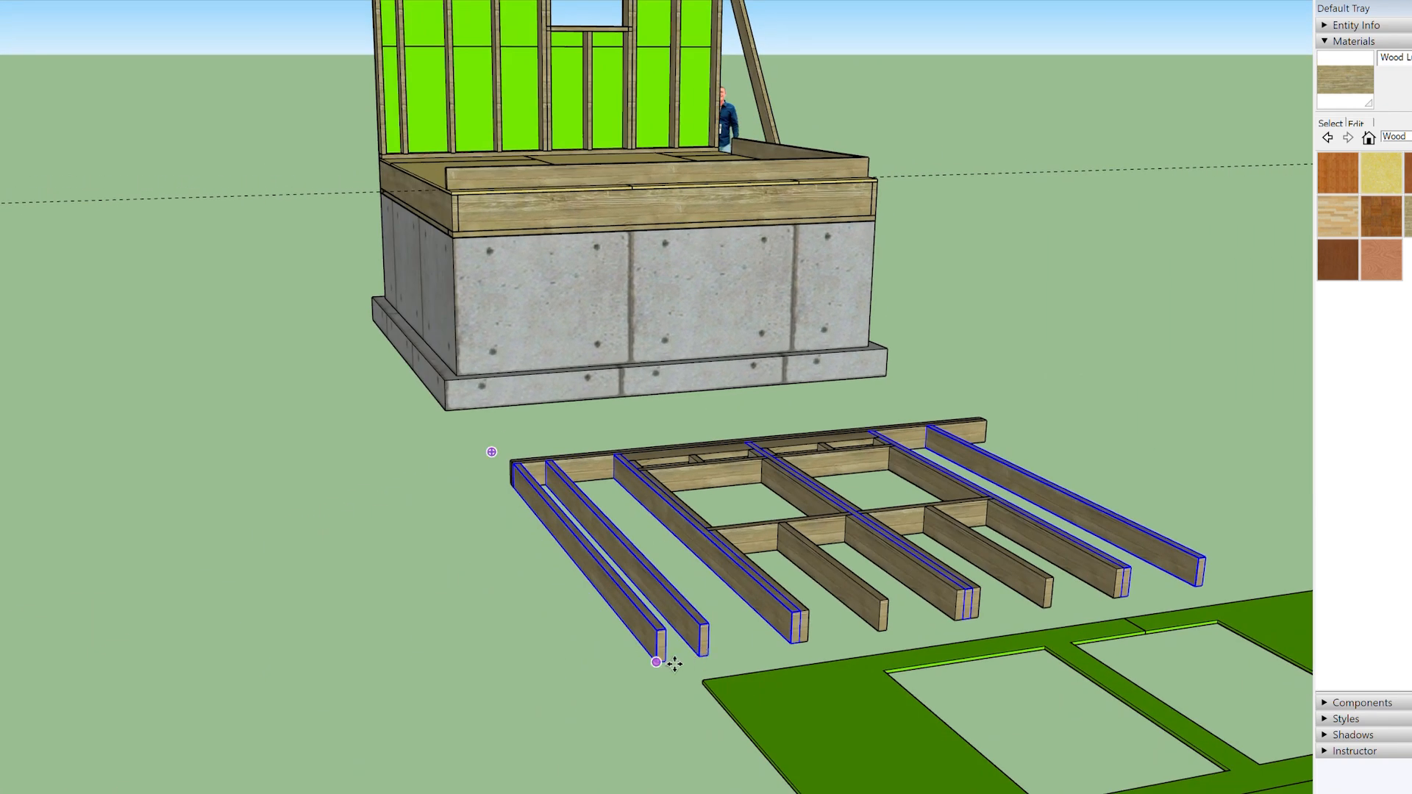
{"action": "left_click", "coordinate": [667, 663]}
{"action": "scroll", "coordinate": [454, 171], "scroll_direction": "up", "scroll_amount": 3}
{"action": "scroll", "coordinate": [457, 214], "scroll_direction": "up", "scroll_amount": 6}
{"action": "left_click", "coordinate": [471, 178]}
{"action": "scroll", "coordinate": [471, 178], "scroll_direction": "down", "scroll_amount": 3}
{"action": "middle_click_drag", "start_coordinate": [472, 193], "coordinate": [471, 456]}
{"action": "scroll", "coordinate": [471, 456], "scroll_direction": "down", "scroll_amount": 8}
{"action": "key", "text": "space"}
{"action": "left_click", "coordinate": [827, 121]}
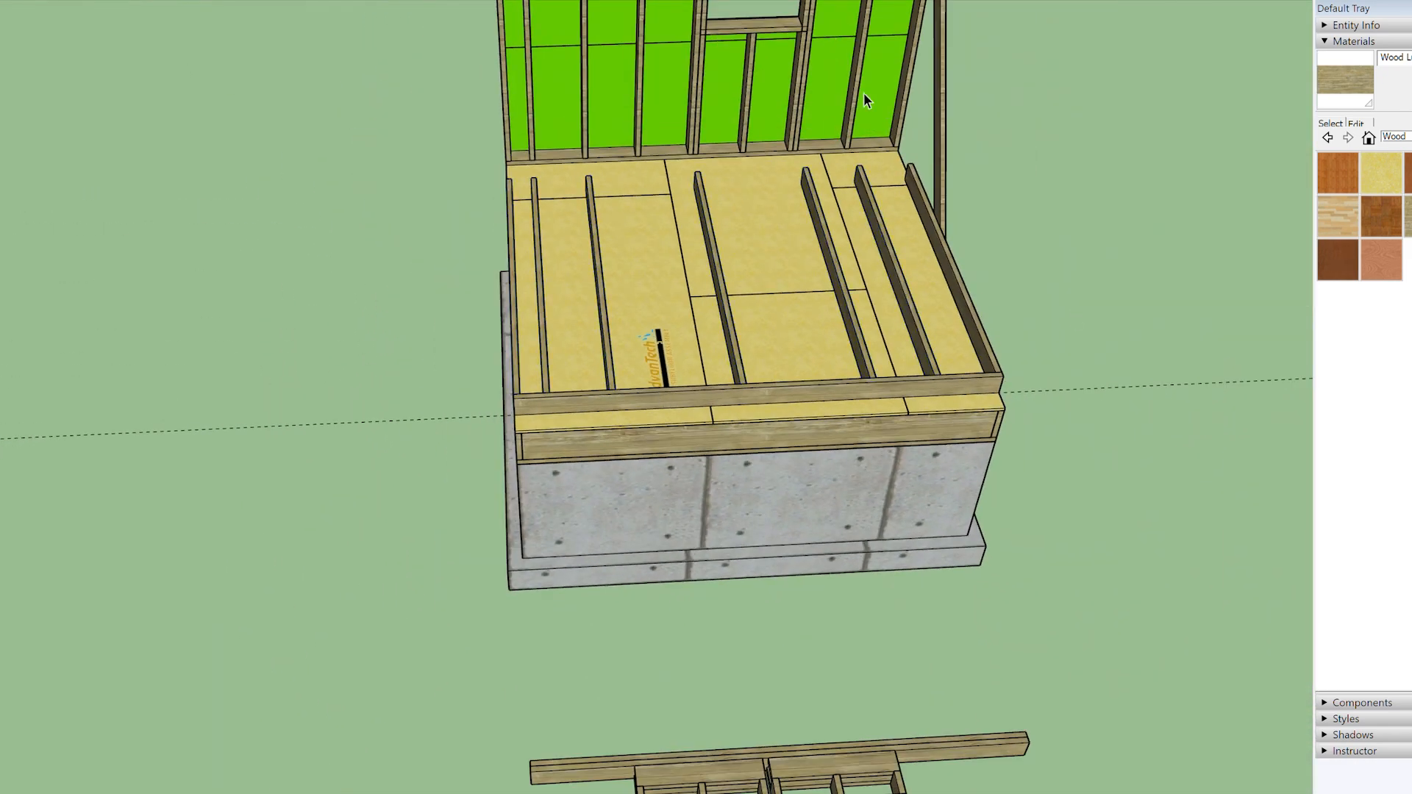
{"action": "scroll", "coordinate": [827, 121], "scroll_direction": "up", "scroll_amount": 3}
{"action": "left_click_drag", "start_coordinate": [867, 334], "coordinate": [837, 349]}
{"action": "middle_click_drag", "start_coordinate": [1091, 335], "coordinate": [782, 479]}
{"action": "left_click", "coordinate": [1090, 336]}
{"action": "scroll", "coordinate": [734, 423], "scroll_direction": "down", "scroll_amount": 3}
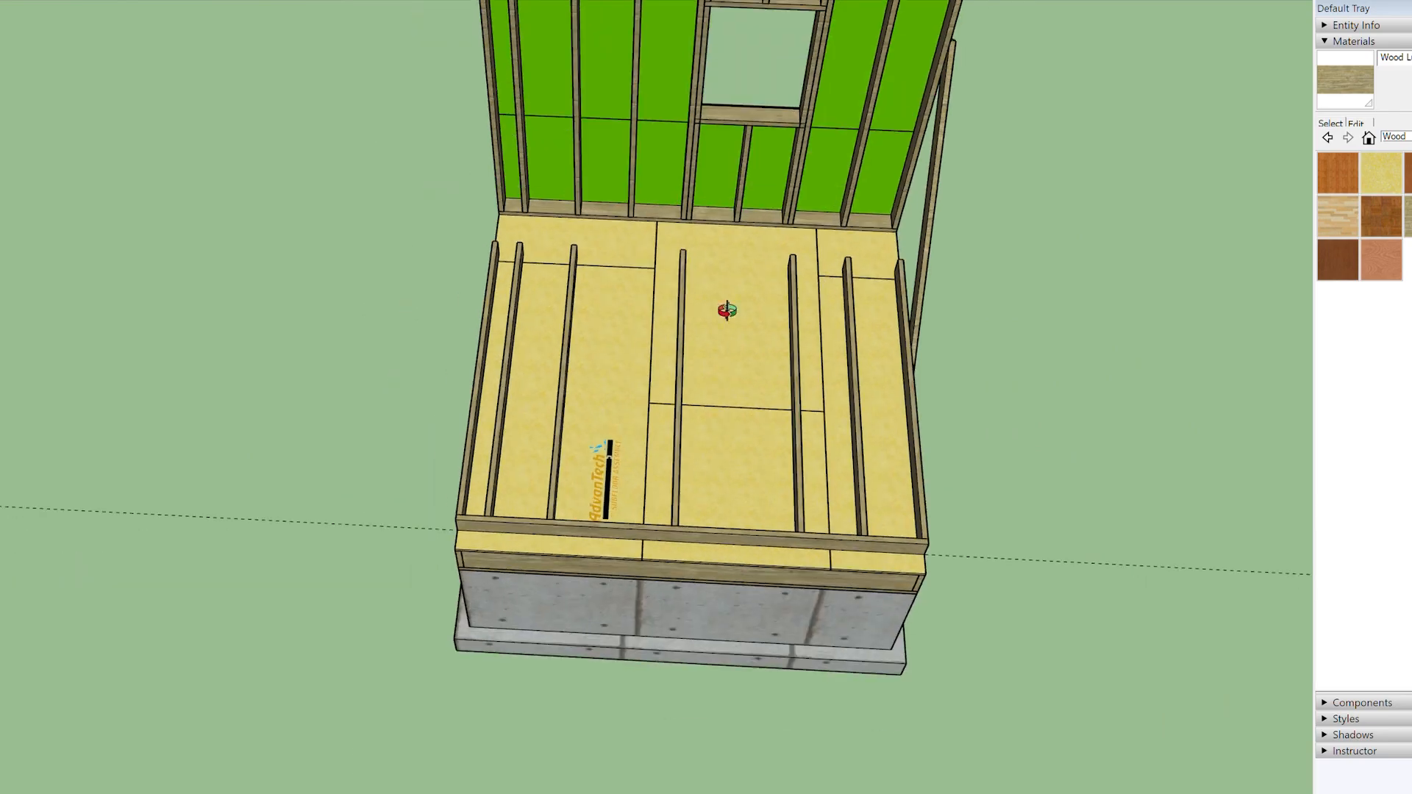
{"action": "scroll", "coordinate": [754, 343], "scroll_direction": "down", "scroll_amount": 4}
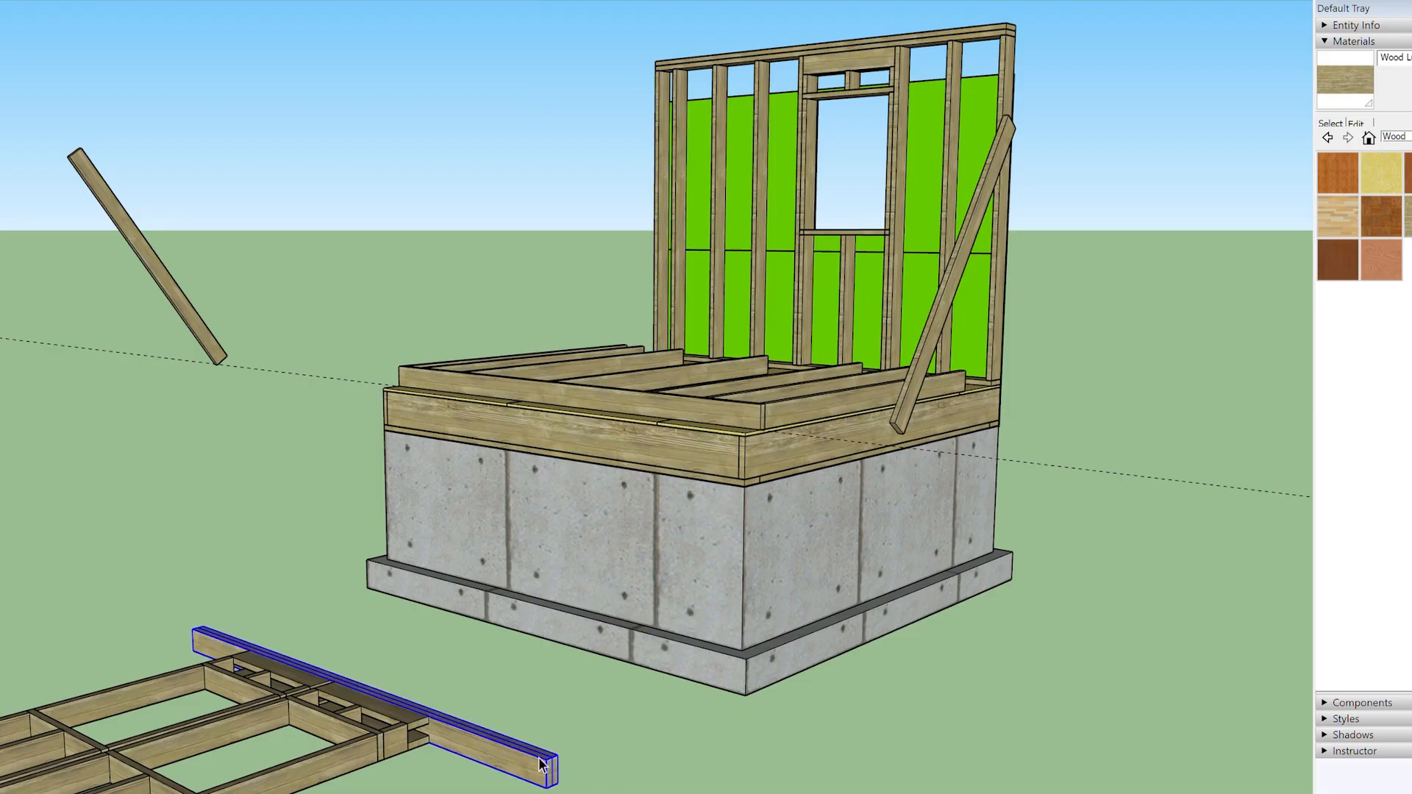
- Move the double top plate from the ground frame onto the free ends of the studs on the deck
{"action": "left_click", "coordinate": [552, 761]}
{"action": "scroll", "coordinate": [836, 473], "scroll_direction": "up", "scroll_amount": 5}
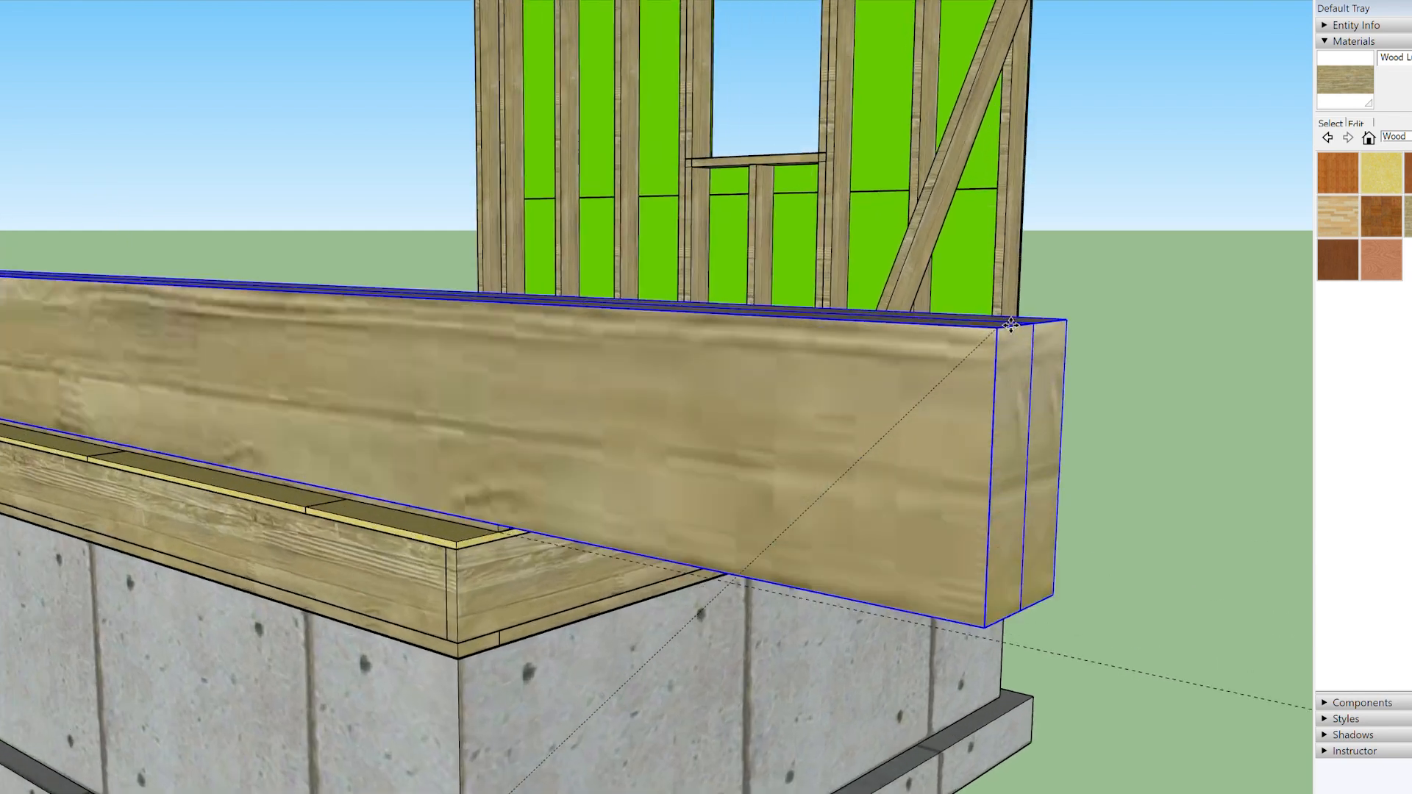
{"action": "scroll", "coordinate": [945, 419], "scroll_direction": "up", "scroll_amount": 5}
{"action": "left_click", "coordinate": [943, 351]}
{"action": "middle_click_drag", "start_coordinate": [940, 364], "coordinate": [927, 552]}
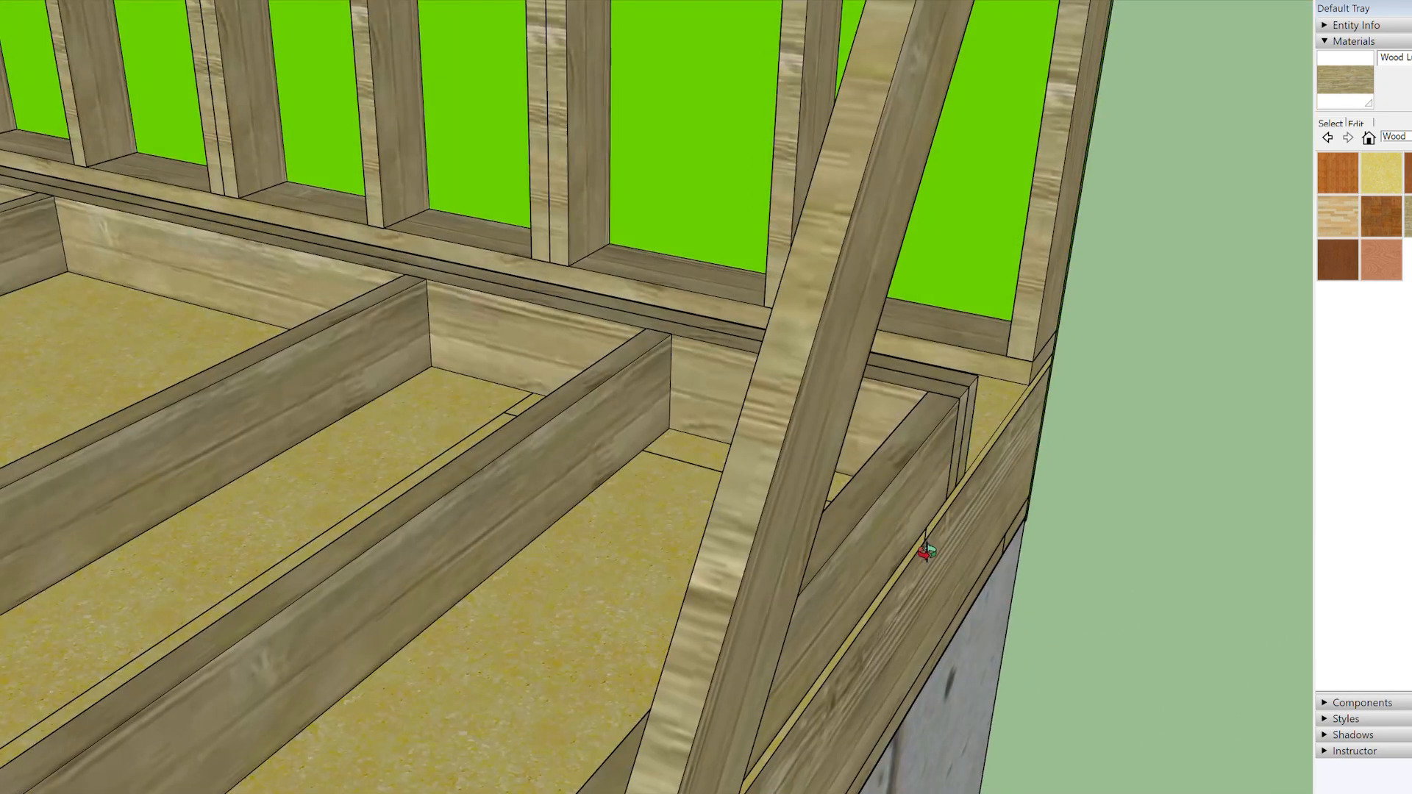
{"action": "scroll", "coordinate": [926, 551], "scroll_direction": "down", "scroll_amount": 6}
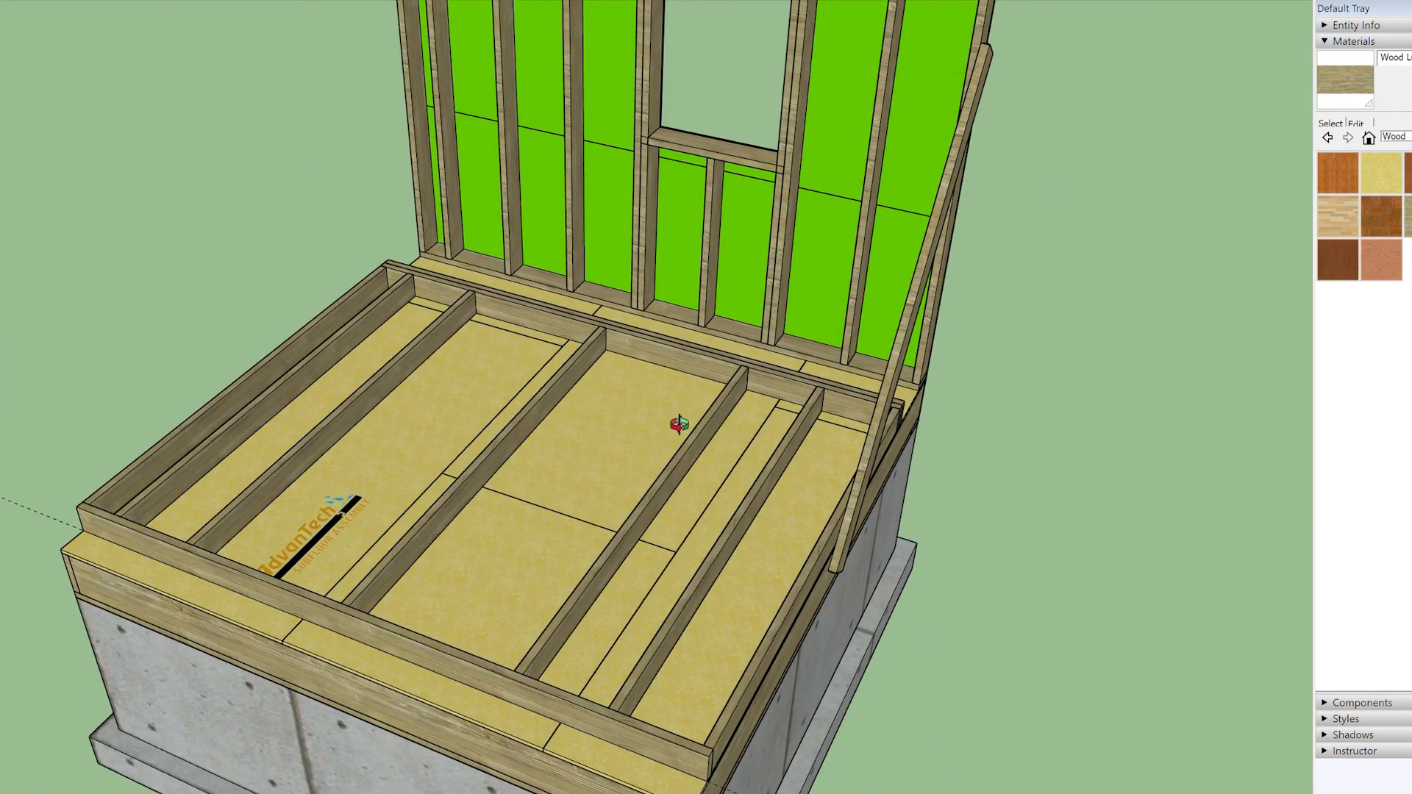
- Measure the window sill height on the standing wall, starting at its bottom plate
{"action": "scroll", "coordinate": [675, 478], "scroll_direction": "down", "scroll_amount": 3}
{"action": "scroll", "coordinate": [681, 245], "scroll_direction": "up", "scroll_amount": 5}
{"action": "key", "text": "t"}
{"action": "left_click", "coordinate": [639, 395]}
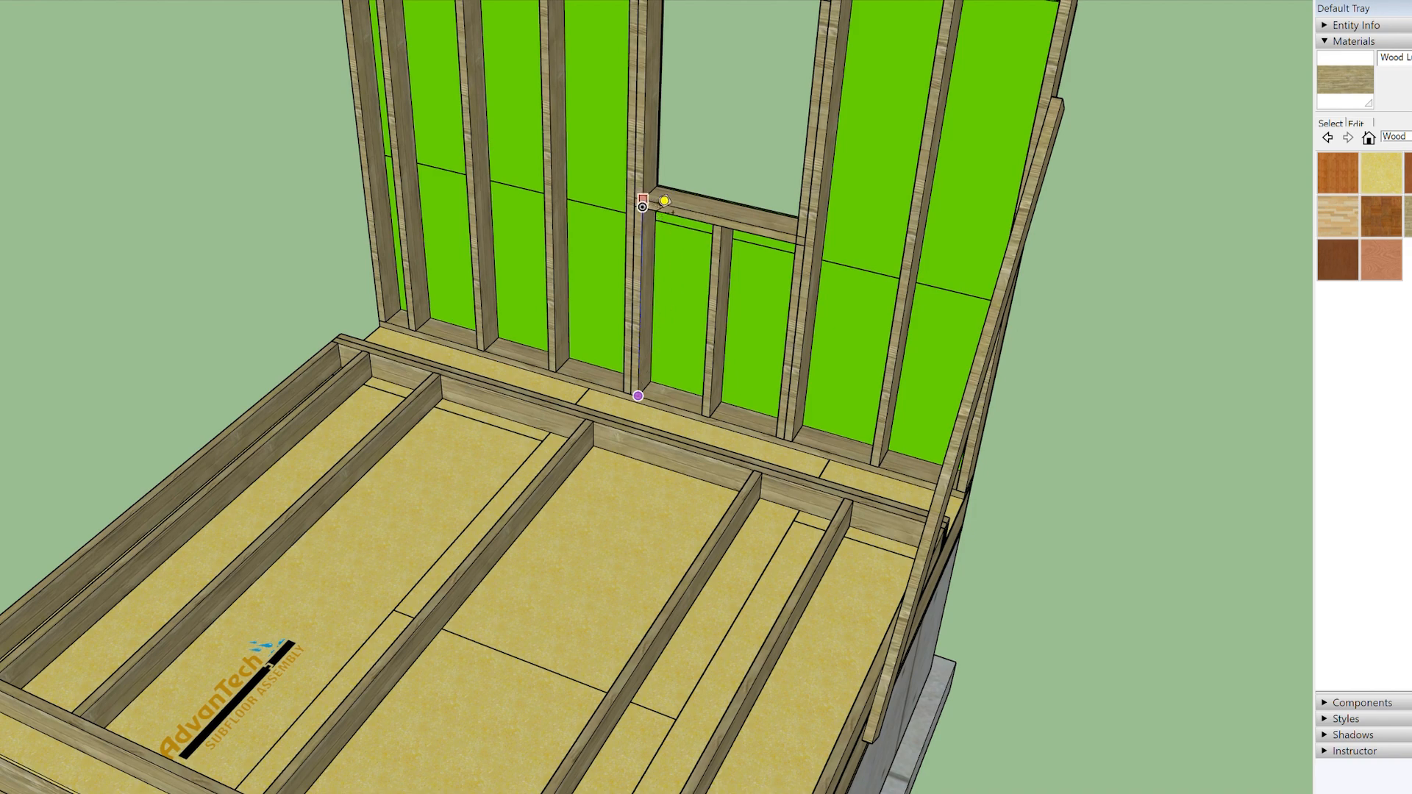
{"action": "scroll", "coordinate": [704, 242], "scroll_direction": "down", "scroll_amount": 6}
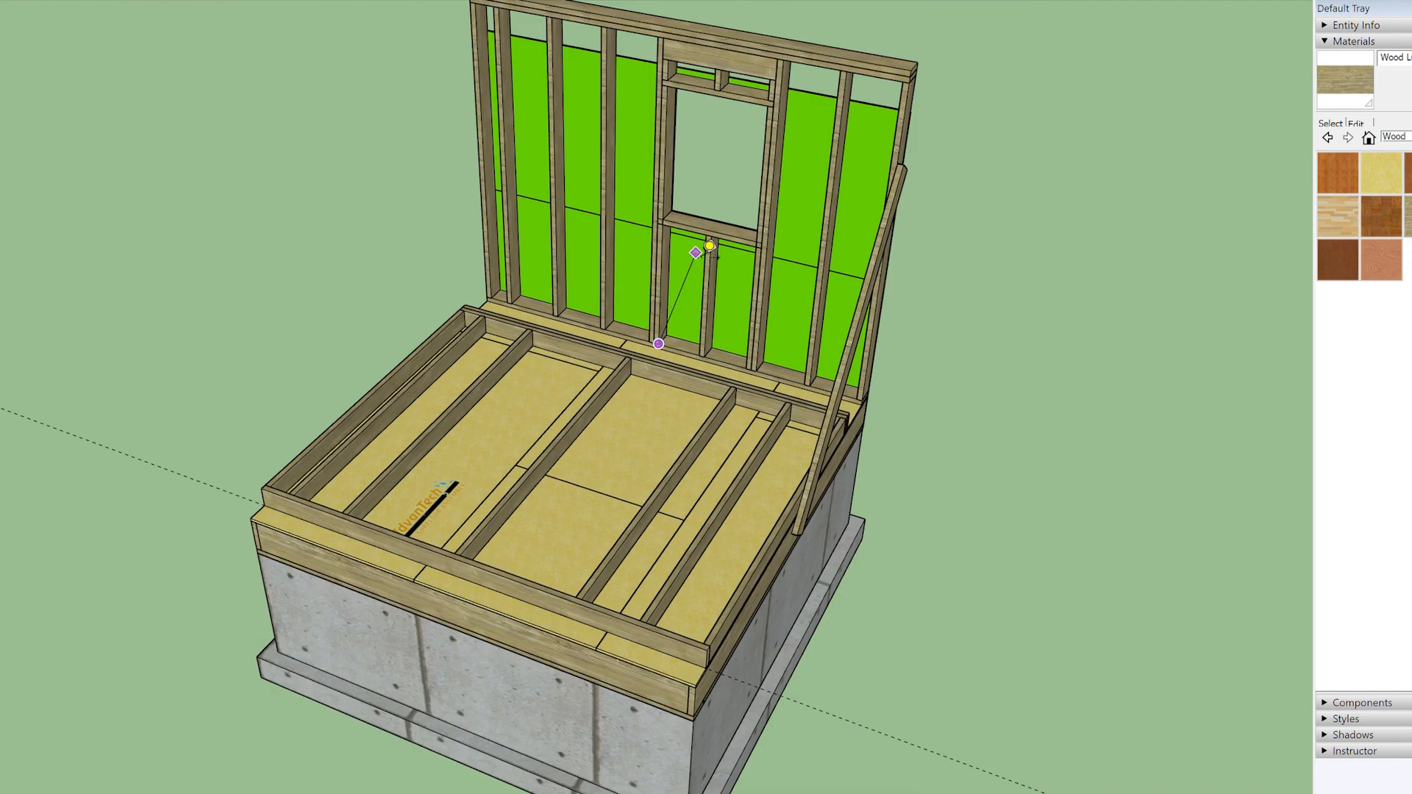
- Move the lower jack stud from the ground frame onto the deck, against the king stud nearer the diagonal brace
{"action": "key", "text": "space"}
{"action": "left_click", "coordinate": [492, 719]}
{"action": "scroll", "coordinate": [492, 719], "scroll_direction": "up", "scroll_amount": 2}
{"action": "scroll", "coordinate": [486, 733], "scroll_direction": "up", "scroll_amount": 3}
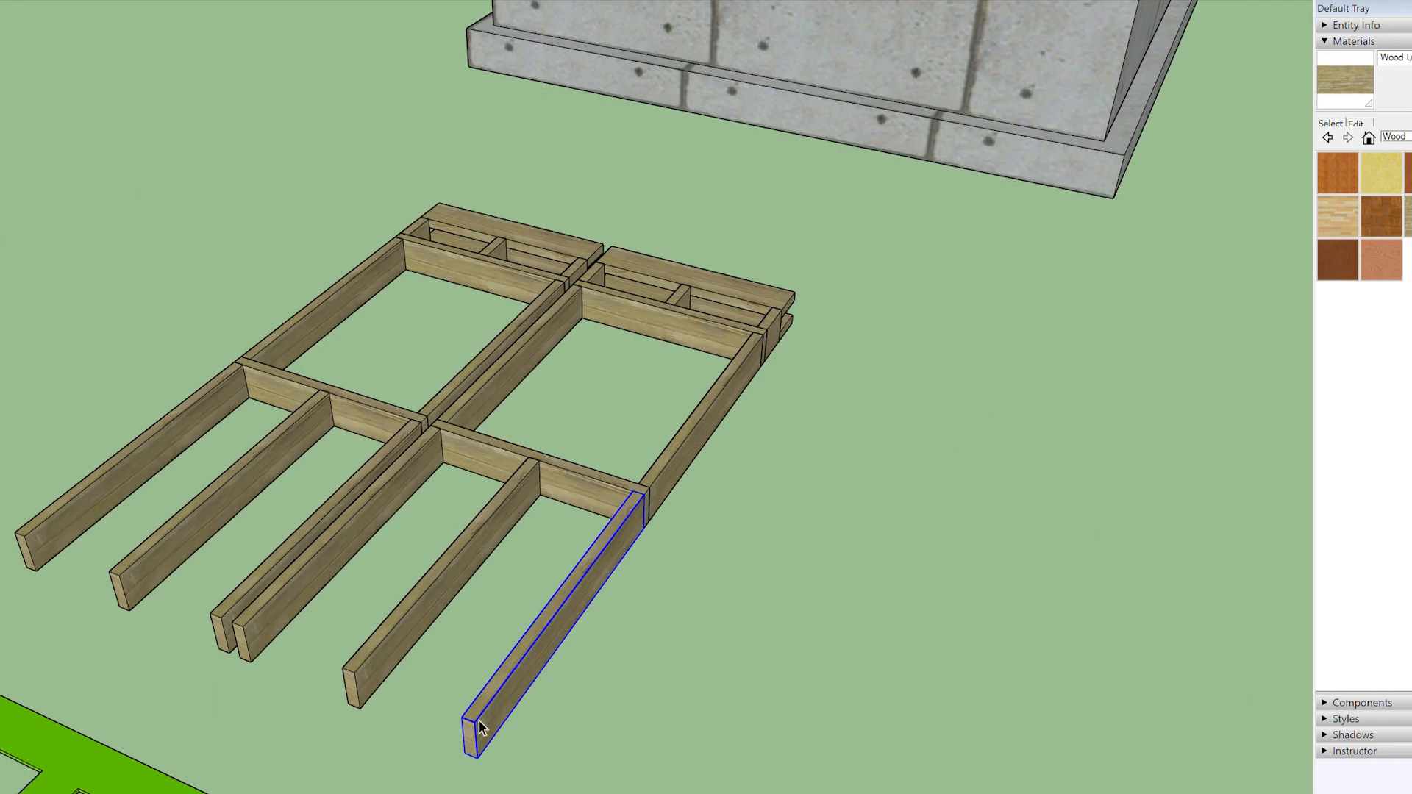
{"action": "left_click", "coordinate": [476, 723]}
{"action": "scroll", "coordinate": [477, 723], "scroll_direction": "down", "scroll_amount": 2}
{"action": "scroll", "coordinate": [746, 171], "scroll_direction": "up", "scroll_amount": 5}
{"action": "left_click", "coordinate": [706, 340]}
{"action": "scroll", "coordinate": [776, 328], "scroll_direction": "down", "scroll_amount": 3}
- Copy a second lower jack stud from the ground frame and place it against the opposite king stud on the deck
{"action": "middle_click_drag", "start_coordinate": [761, 315], "coordinate": [710, 257]}
{"action": "middle_click_drag", "start_coordinate": [710, 258], "coordinate": [693, 439], "text": "shift"}
{"action": "scroll", "coordinate": [708, 271], "scroll_direction": "down", "scroll_amount": 3}
{"action": "middle_click_drag", "start_coordinate": [593, 485], "coordinate": [673, 313]}
{"action": "left_click", "coordinate": [981, 787]}
{"action": "key", "text": "ctrl+c"}
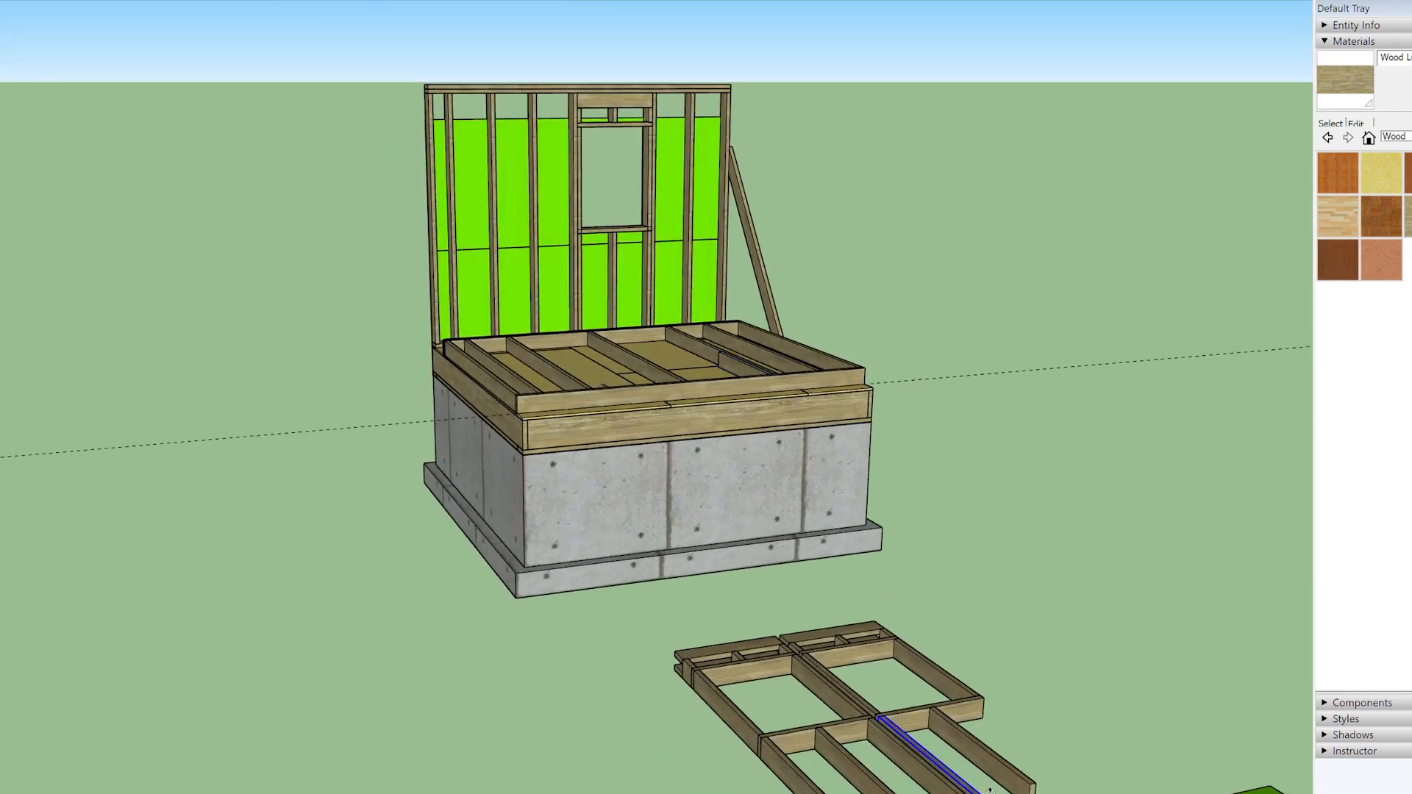
{"action": "key", "text": "ctrl+v"}
{"action": "scroll", "coordinate": [697, 367], "scroll_direction": "up", "scroll_amount": 5}
{"action": "left_click", "coordinate": [609, 430]}
{"action": "middle_click_drag", "start_coordinate": [684, 372], "coordinate": [728, 401]}
{"action": "scroll", "coordinate": [698, 456], "scroll_direction": "down", "scroll_amount": 10}
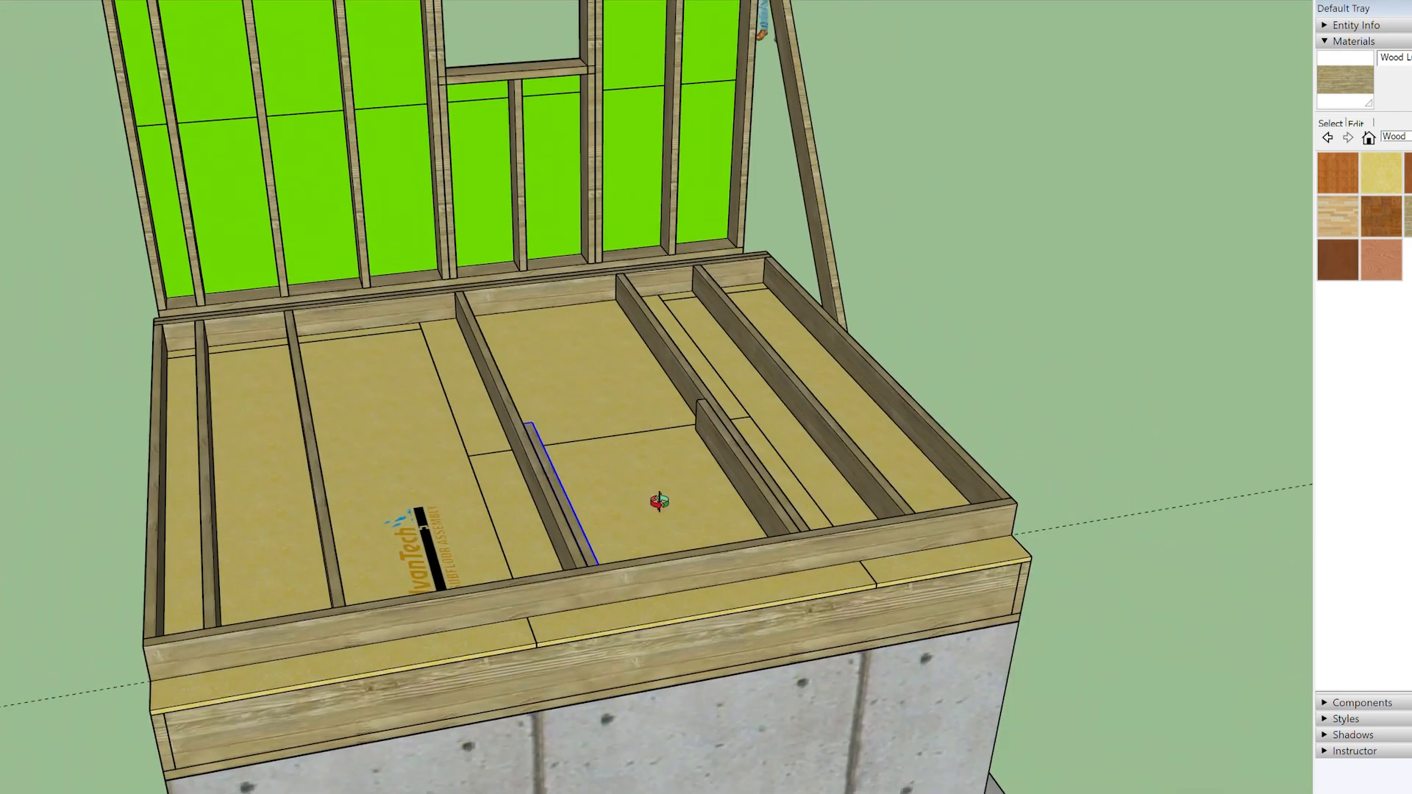
- Measure the distance between the upper ends of the two lower jack studs
{"action": "scroll", "coordinate": [756, 765], "scroll_direction": "up", "scroll_amount": 8}
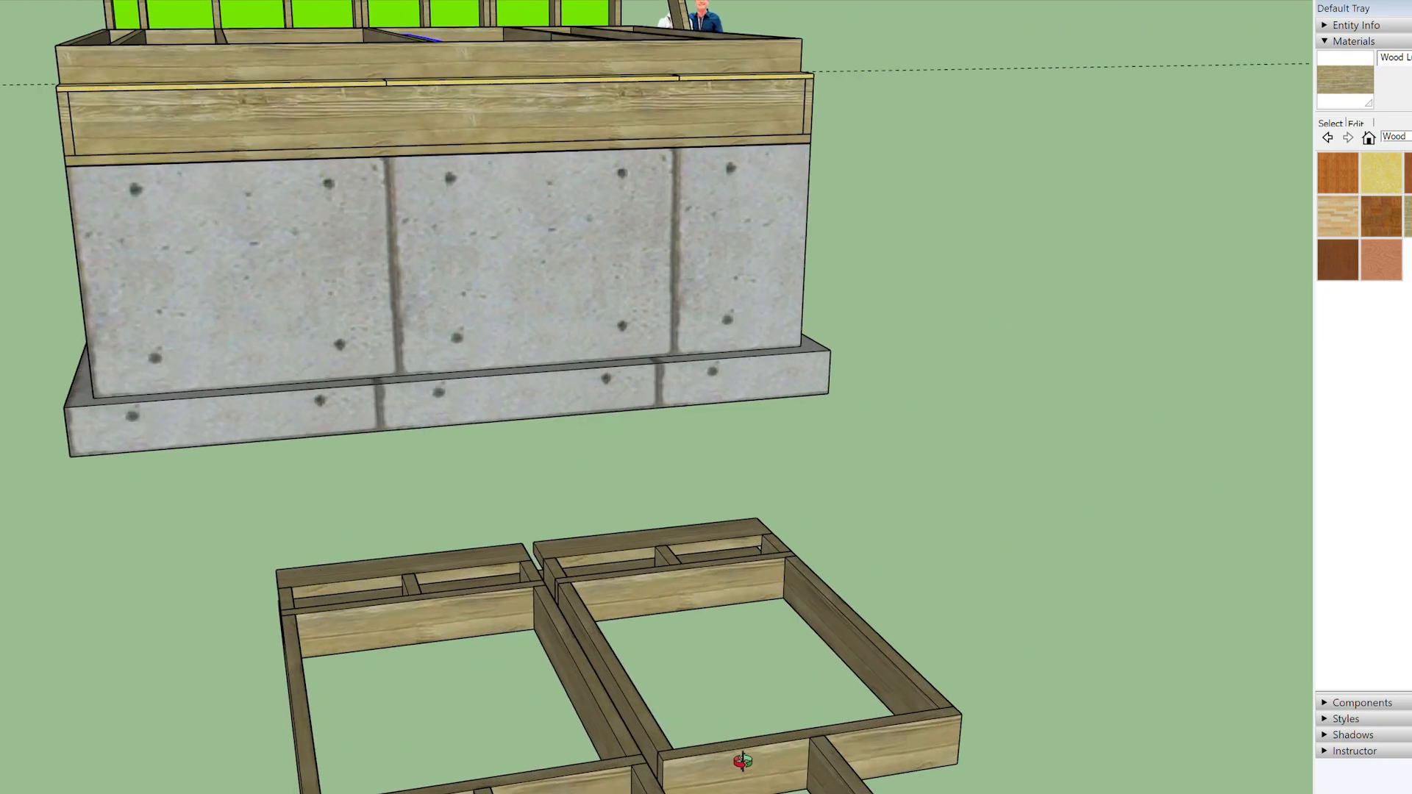
{"action": "scroll", "coordinate": [741, 763], "scroll_direction": "down", "scroll_amount": 5}
{"action": "scroll", "coordinate": [576, 266], "scroll_direction": "up", "scroll_amount": 7}
{"action": "middle_click_drag", "start_coordinate": [574, 294], "coordinate": [540, 503]}
{"action": "left_click", "coordinate": [355, 480]}
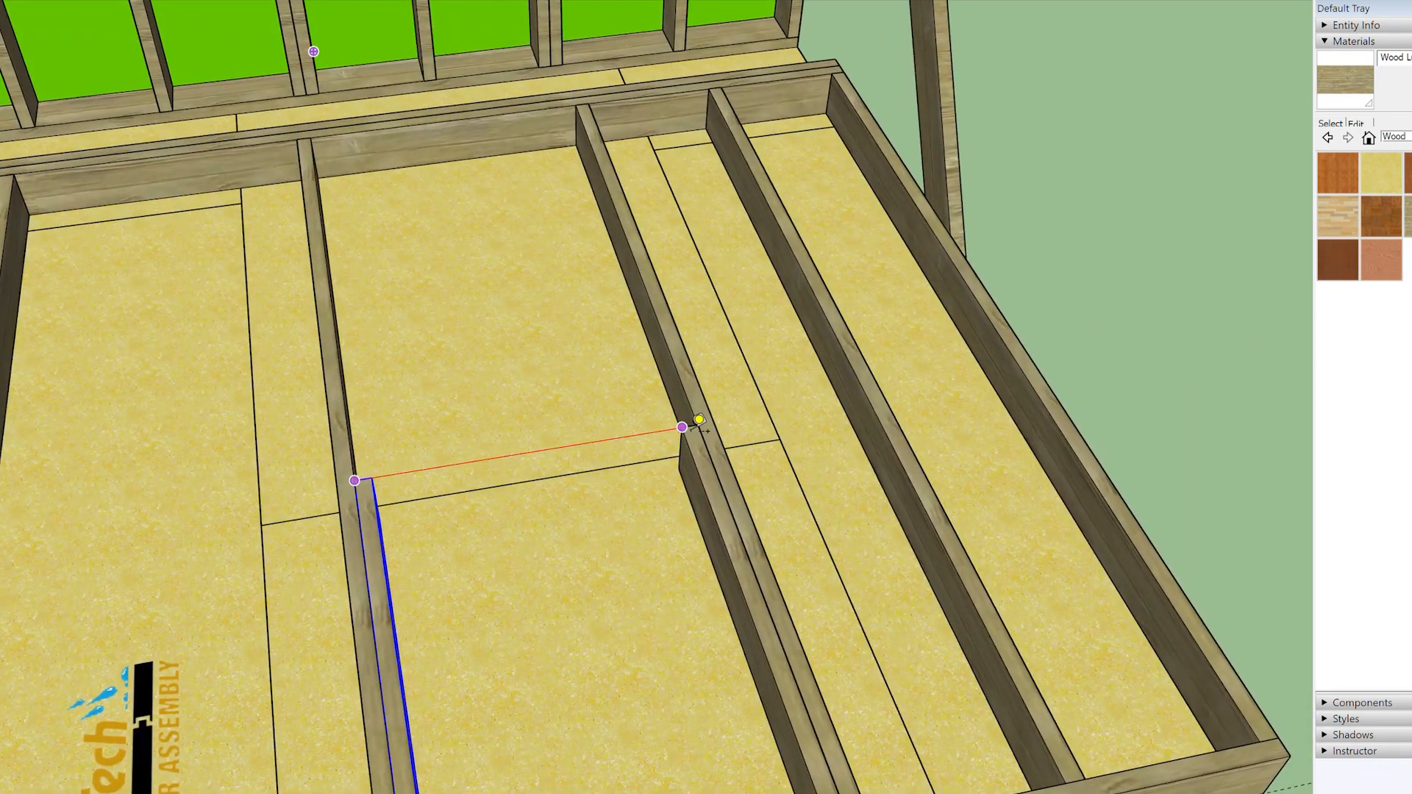
{"action": "left_click", "coordinate": [704, 430]}
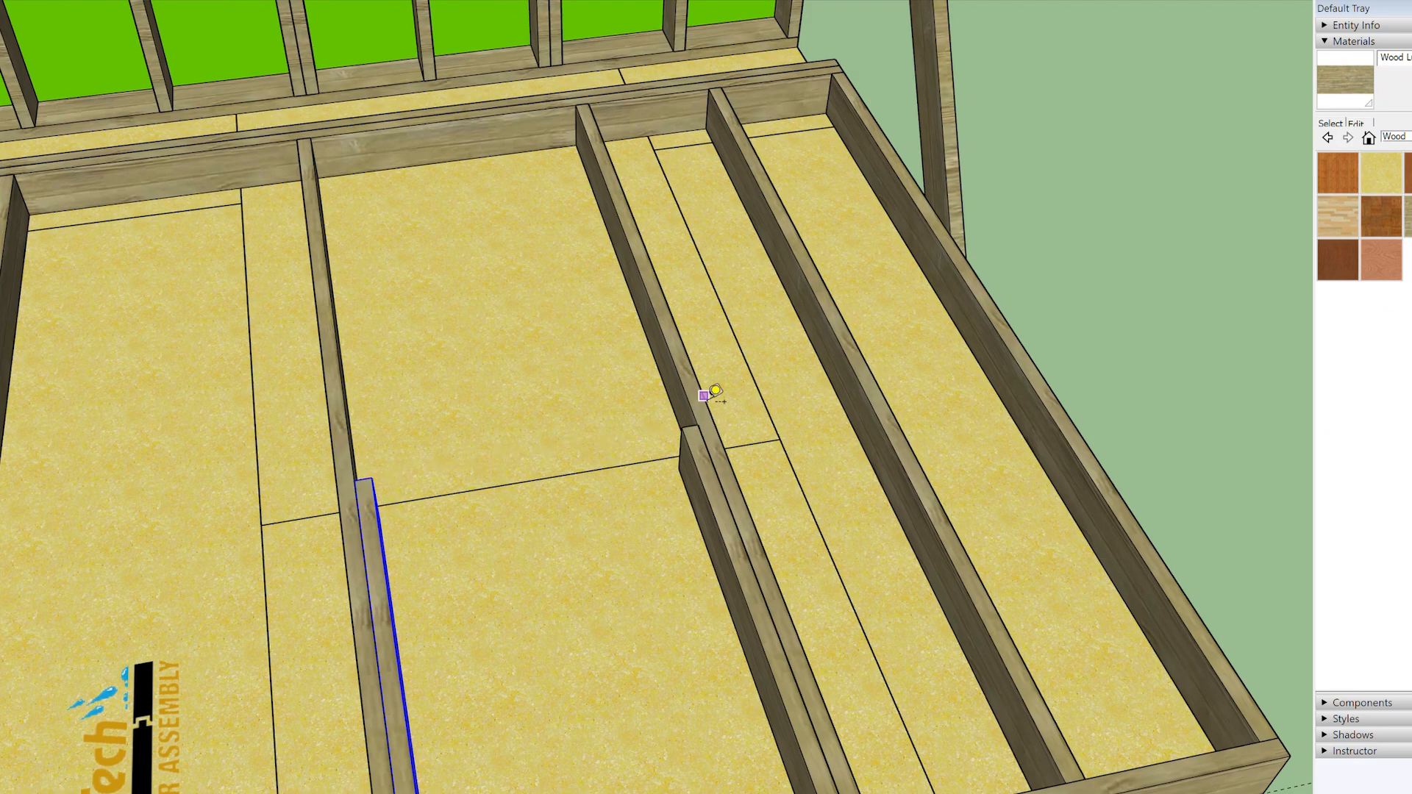
- Move the window sill from the ground frame onto the ends of the two lower jack studs
{"action": "scroll", "coordinate": [720, 377], "scroll_direction": "down", "scroll_amount": 6}
{"action": "middle_click_drag", "start_coordinate": [704, 599], "coordinate": [616, 324], "text": "shift"}
{"action": "key", "text": "space"}
{"action": "left_click", "coordinate": [638, 721]}
{"action": "key", "text": "m"}
{"action": "left_click", "coordinate": [616, 727]}
{"action": "scroll", "coordinate": [489, 86], "scroll_direction": "up", "scroll_amount": 5}
{"action": "left_click", "coordinate": [489, 86]}
{"action": "scroll", "coordinate": [489, 85], "scroll_direction": "down", "scroll_amount": 4}
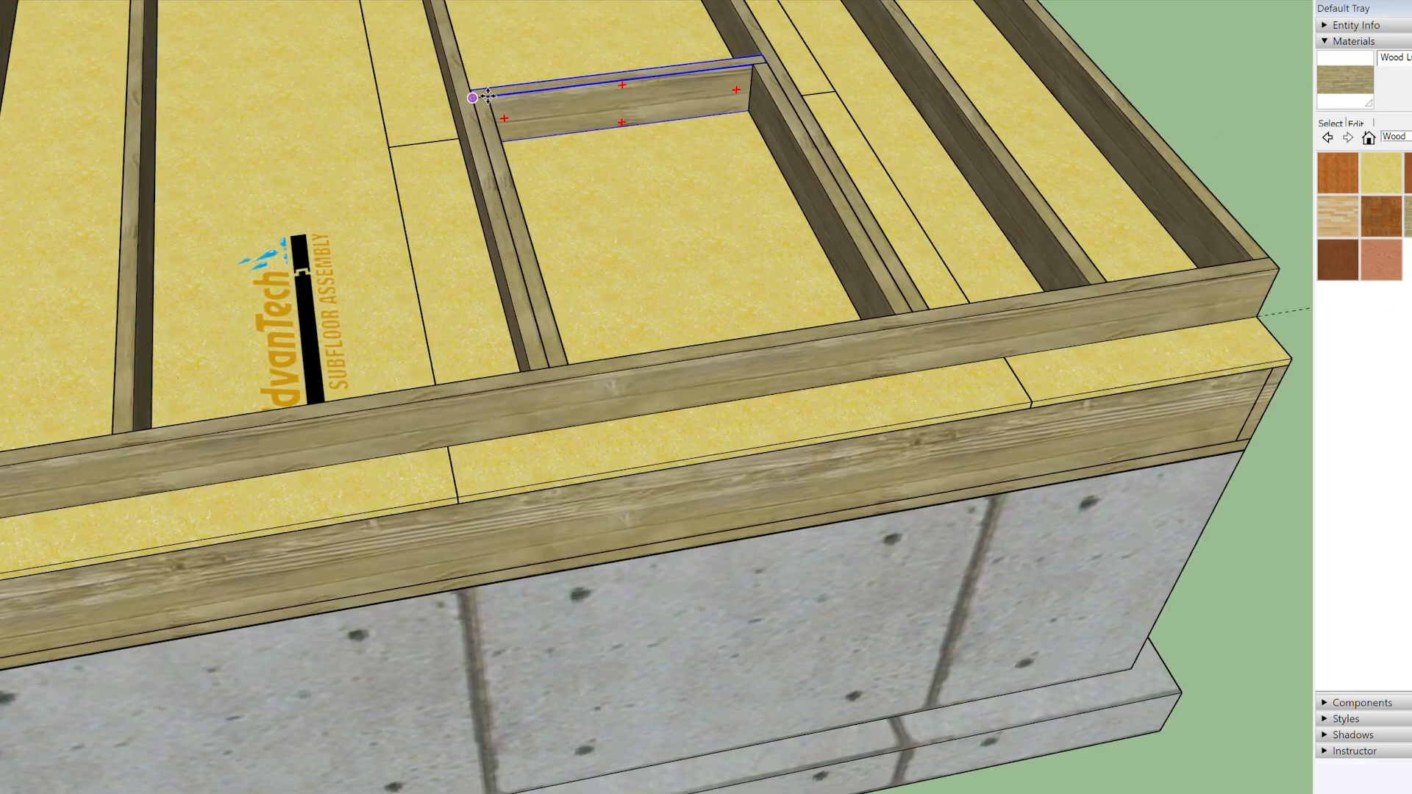
{"action": "middle_click_drag", "start_coordinate": [674, 205], "coordinate": [666, 450]}
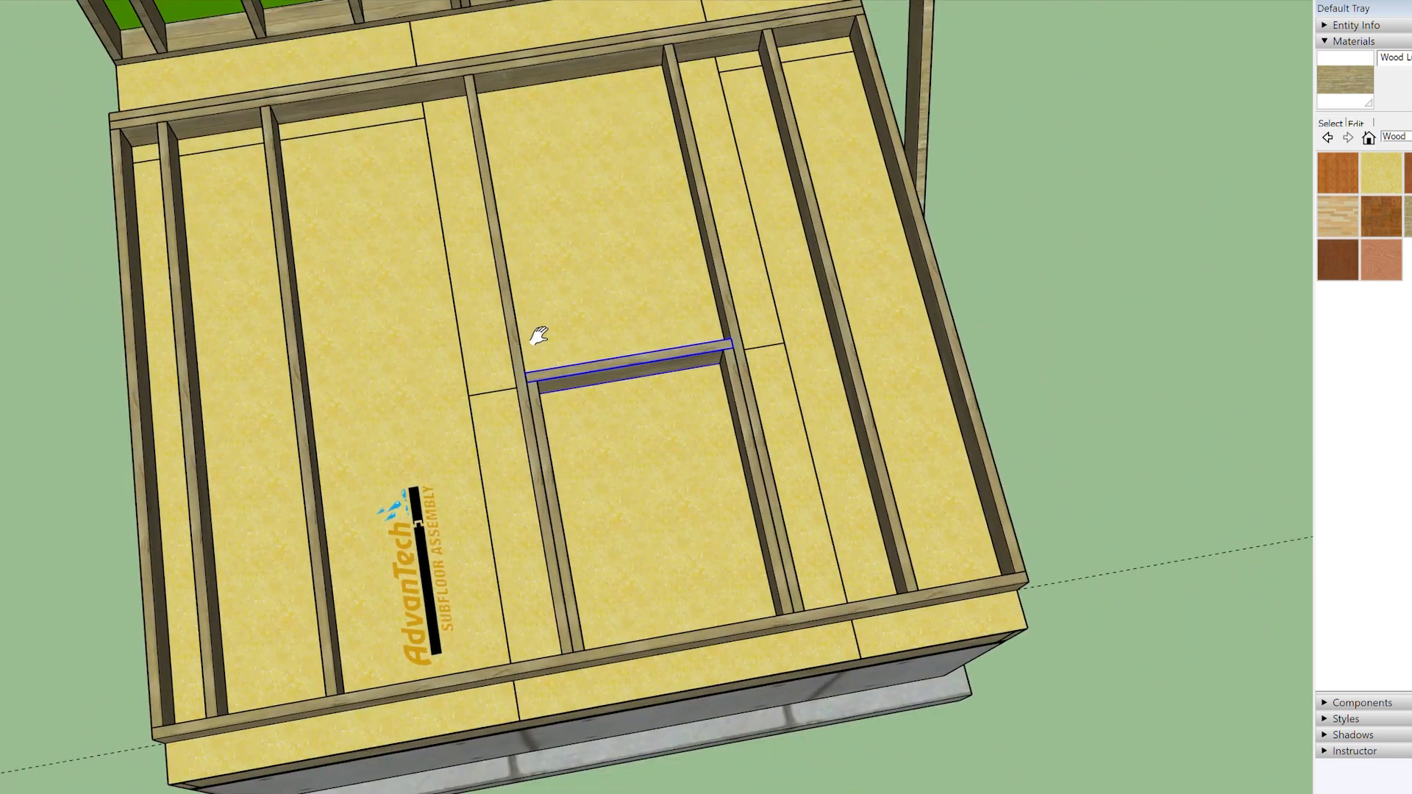
- Move one upper jack stud onto the sill, against the king stud nearer the diagonal brace
{"action": "scroll", "coordinate": [655, 321], "scroll_direction": "down", "scroll_amount": 3}
{"action": "middle_click_drag", "start_coordinate": [692, 455], "coordinate": [671, 230], "text": "shift"}
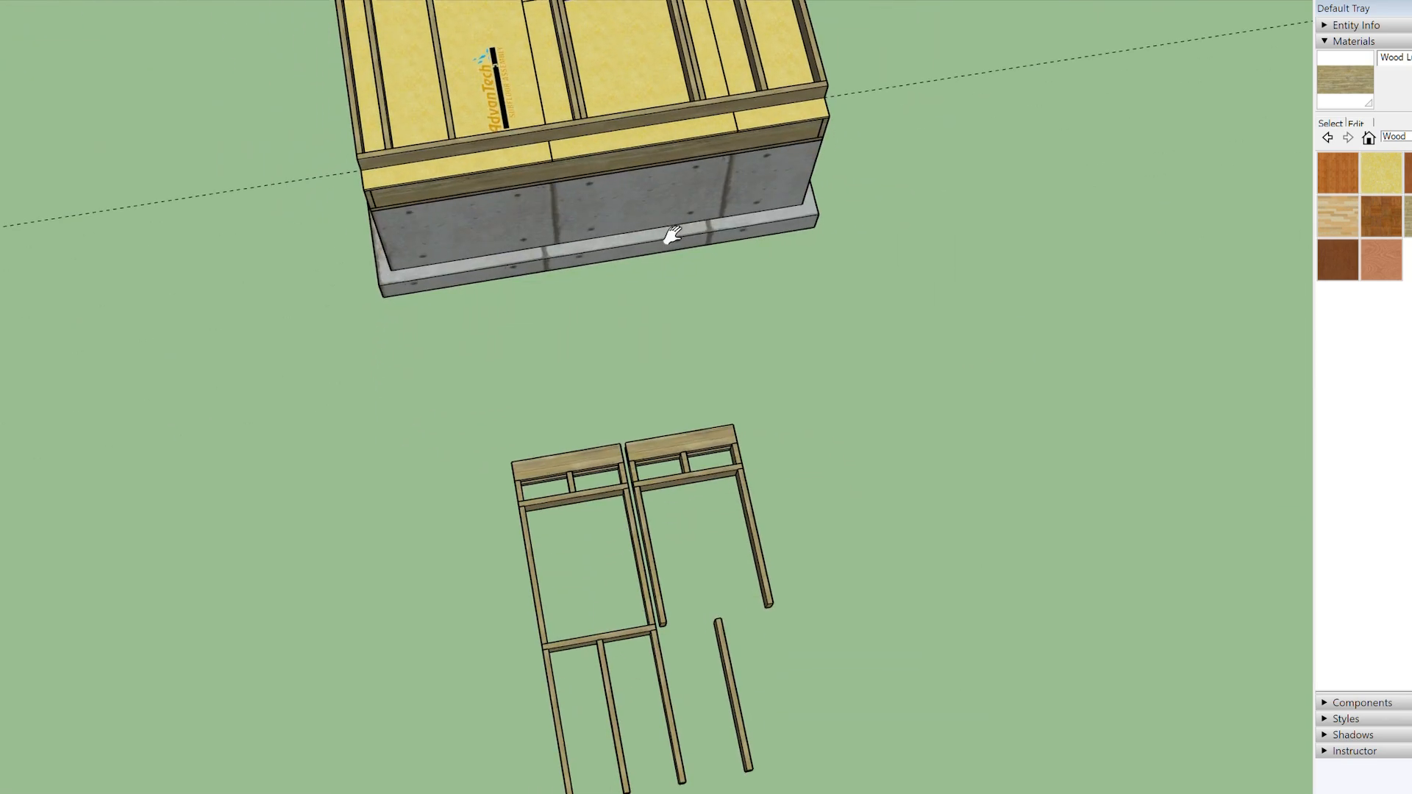
{"action": "left_click", "coordinate": [788, 604]}
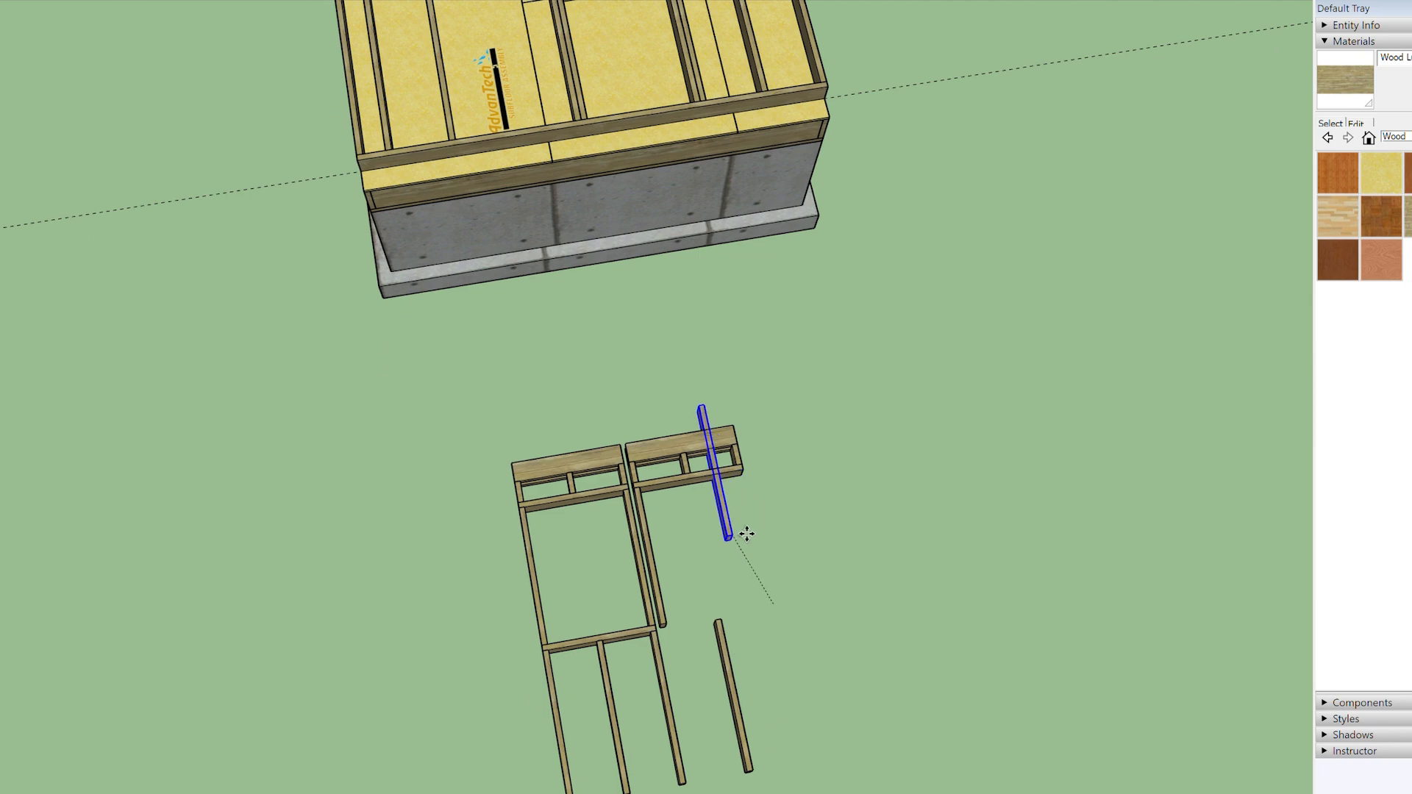
{"action": "scroll", "coordinate": [725, 368], "scroll_direction": "down", "scroll_amount": 1}
{"action": "middle_click_drag", "start_coordinate": [710, 221], "coordinate": [719, 383], "text": "shift"}
{"action": "scroll", "coordinate": [689, 163], "scroll_direction": "up", "scroll_amount": 6}
{"action": "left_click", "coordinate": [727, 278]}
{"action": "scroll", "coordinate": [728, 282], "scroll_direction": "down", "scroll_amount": 6}
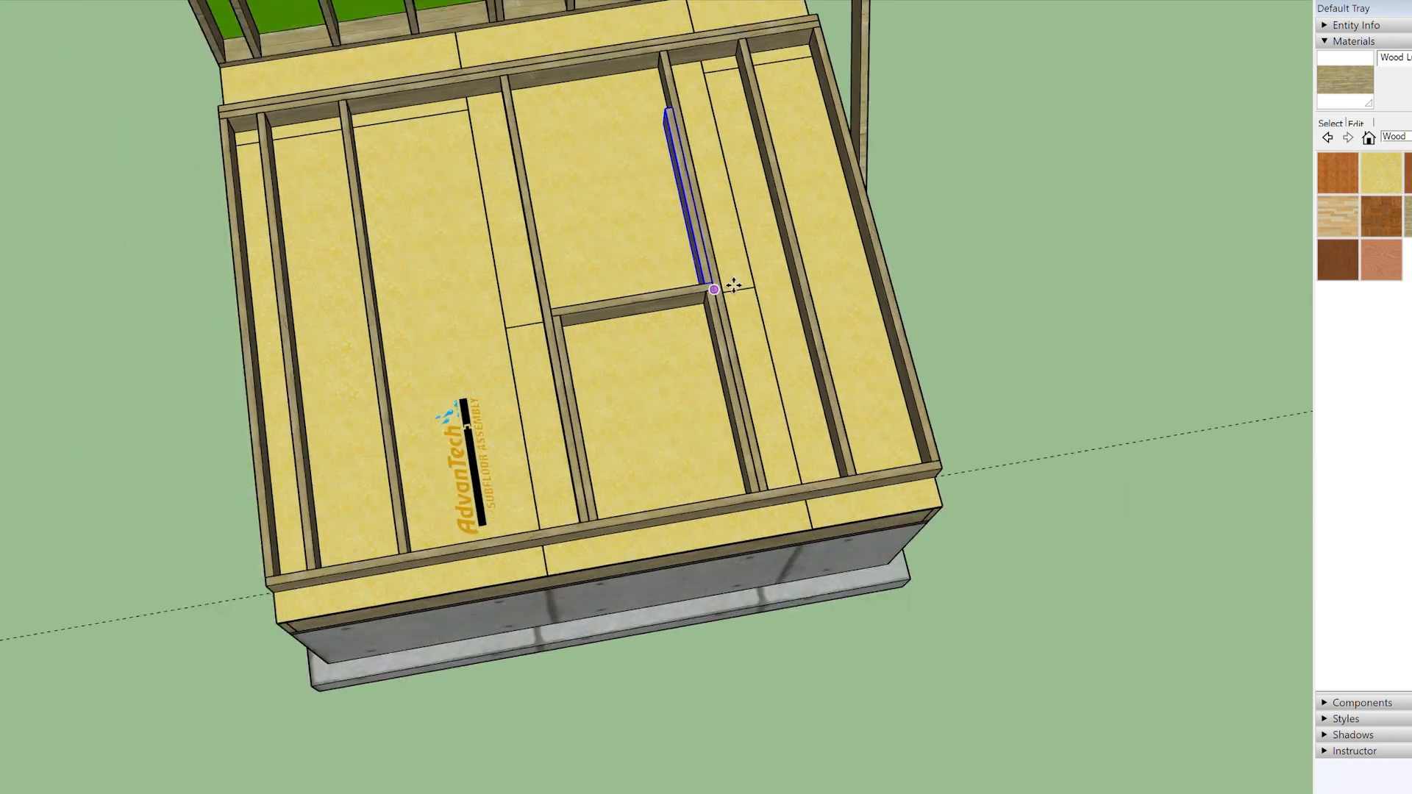
- Move the second upper jack stud onto the sill's other end, against the opposite king stud
{"action": "middle_click_drag", "start_coordinate": [725, 495], "coordinate": [666, 291], "text": "shift"}
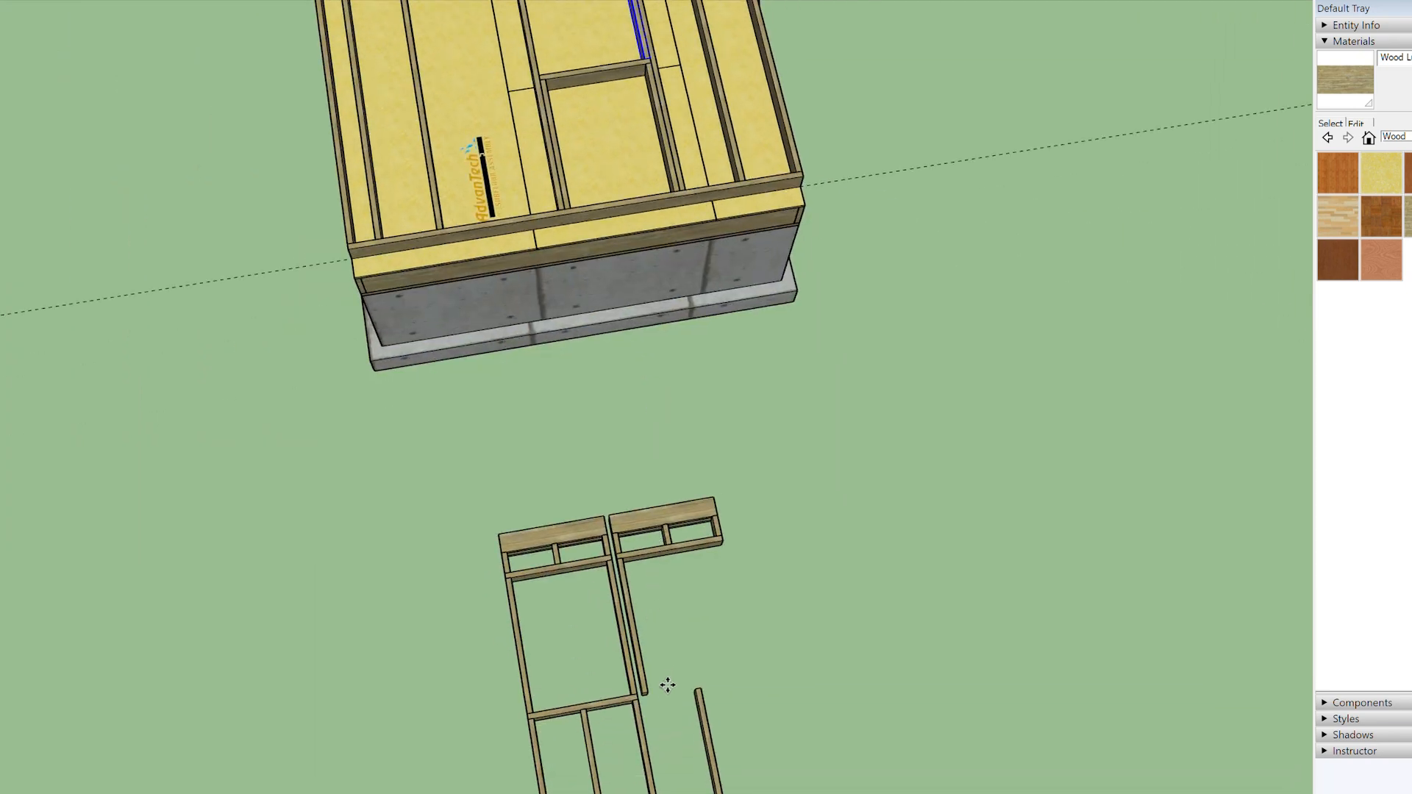
{"action": "scroll", "coordinate": [661, 695], "scroll_direction": "up", "scroll_amount": 3}
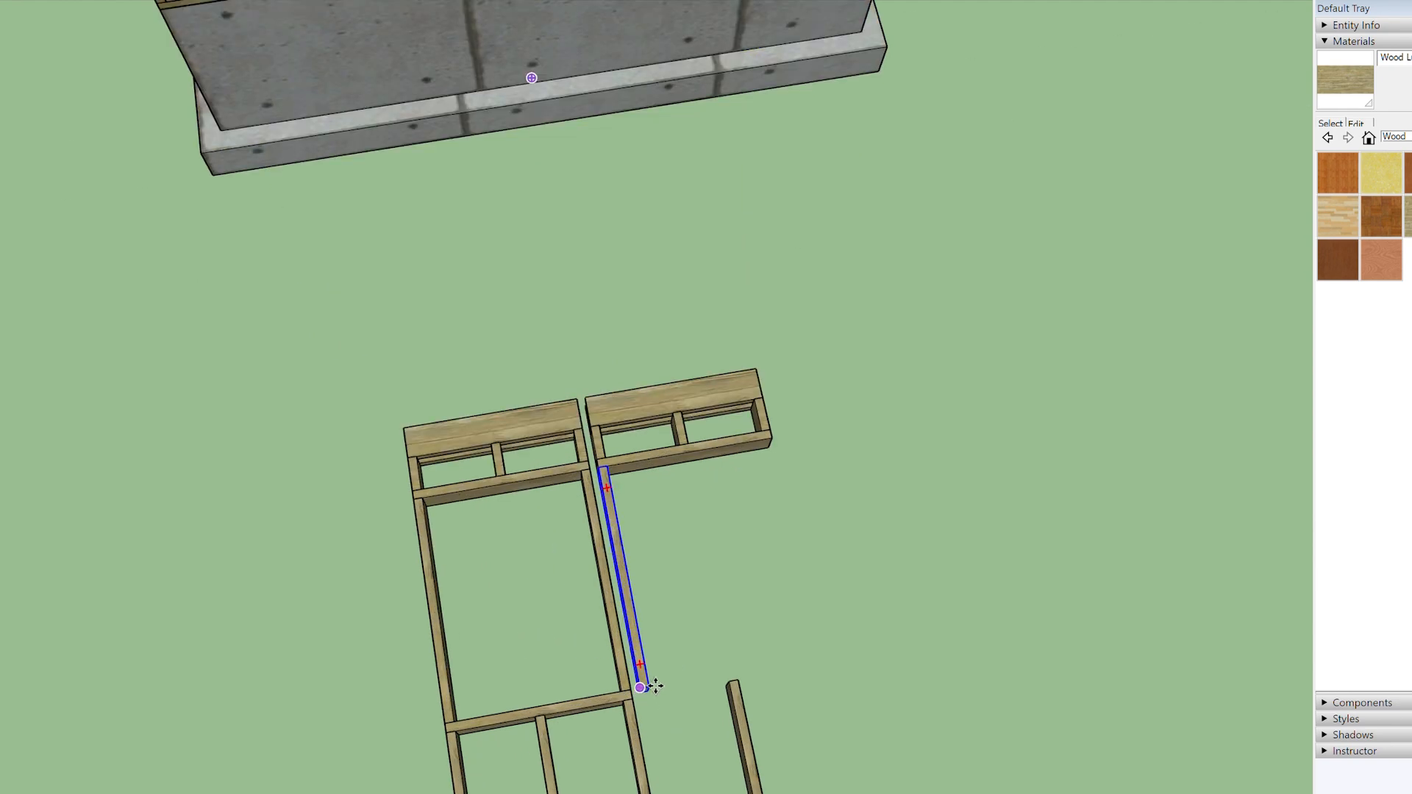
{"action": "left_click", "coordinate": [651, 687]}
{"action": "scroll", "coordinate": [643, 673], "scroll_direction": "down", "scroll_amount": 4}
{"action": "scroll", "coordinate": [589, 231], "scroll_direction": "up", "scroll_amount": 5}
{"action": "scroll", "coordinate": [586, 233], "scroll_direction": "up", "scroll_amount": 3}
{"action": "left_click", "coordinate": [574, 228]}
{"action": "scroll", "coordinate": [673, 314], "scroll_direction": "down", "scroll_amount": 3}
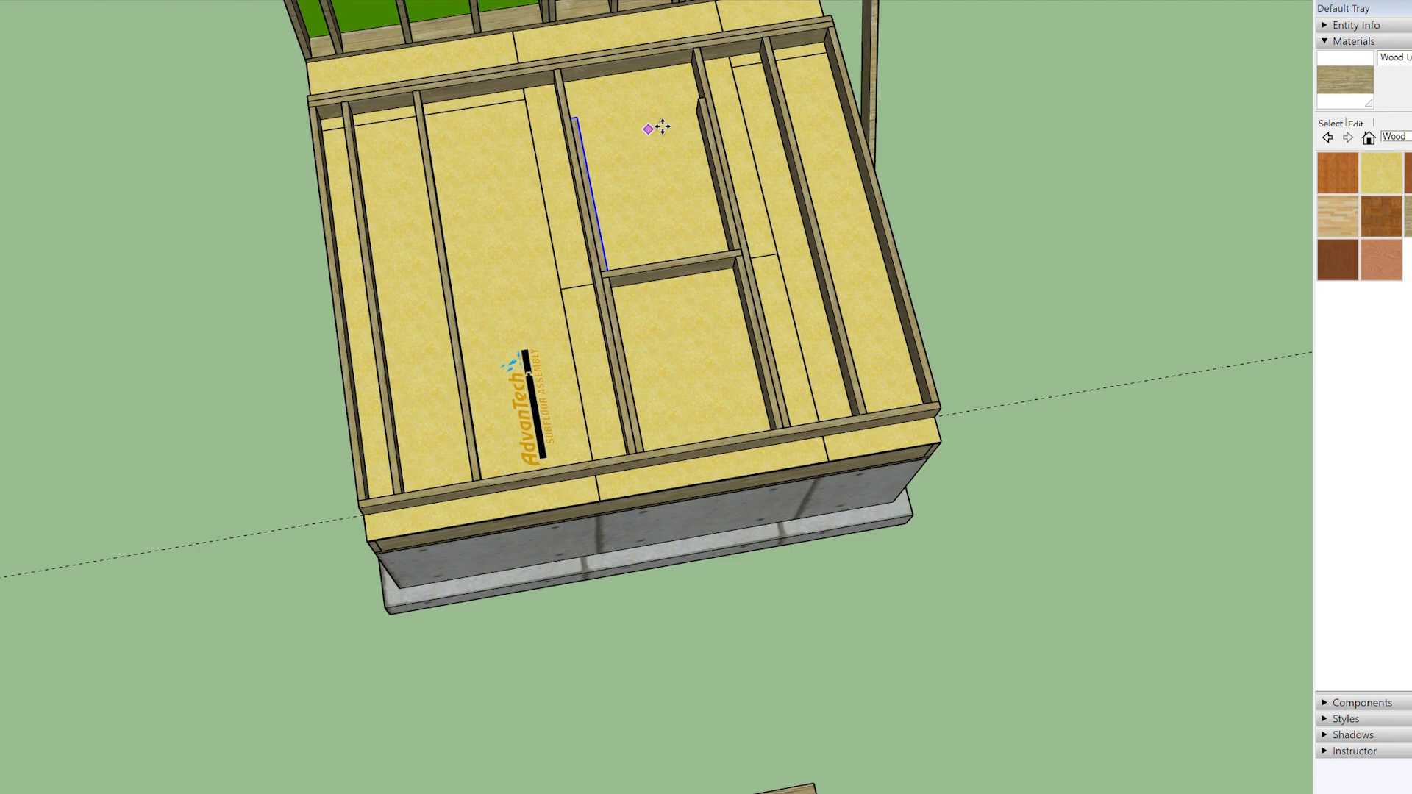
- Move the window opening's head plate from the ground frame onto the ends of the two upper jack studs
{"action": "scroll", "coordinate": [687, 192], "scroll_direction": "down", "scroll_amount": 2}
{"action": "middle_click_drag", "start_coordinate": [794, 688], "coordinate": [571, 665]}
{"action": "scroll", "coordinate": [561, 756], "scroll_direction": "up", "scroll_amount": 2}
{"action": "scroll", "coordinate": [563, 768], "scroll_direction": "down", "scroll_amount": 2}
{"action": "left_click", "coordinate": [564, 768]}
{"action": "scroll", "coordinate": [563, 768], "scroll_direction": "down", "scroll_amount": 2}
{"action": "scroll", "coordinate": [824, 312], "scroll_direction": "up", "scroll_amount": 5}
{"action": "left_click", "coordinate": [846, 328]}
{"action": "scroll", "coordinate": [735, 227], "scroll_direction": "down", "scroll_amount": 10}
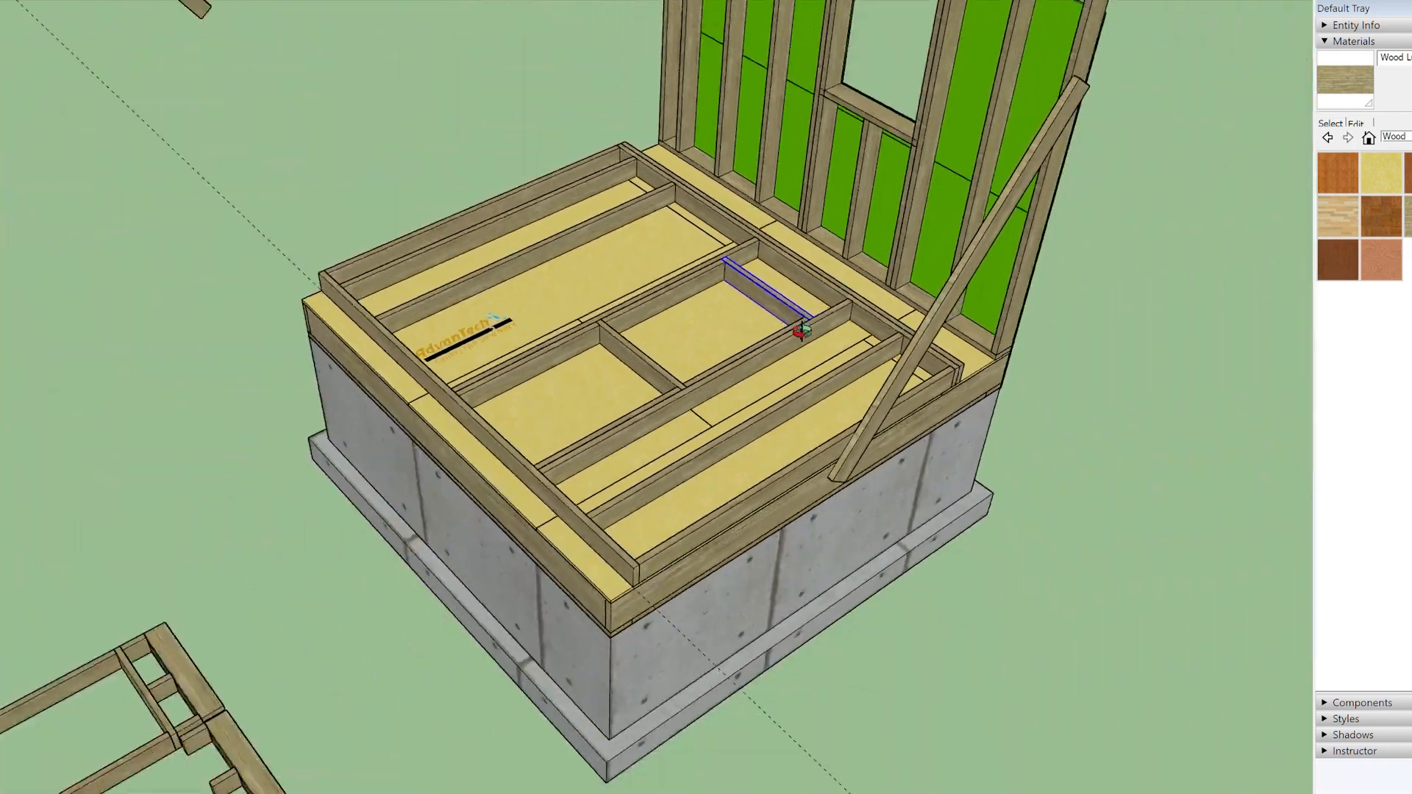
- Move the header from the ground frame between the king studs, tight against the double top plate
{"action": "key", "text": "space"}
{"action": "left_click", "coordinate": [340, 760]}
{"action": "key", "text": "m"}
{"action": "left_click", "coordinate": [343, 761]}
{"action": "scroll", "coordinate": [815, 284], "scroll_direction": "up", "scroll_amount": 5}
{"action": "scroll", "coordinate": [868, 285], "scroll_direction": "up", "scroll_amount": 4}
{"action": "left_click", "coordinate": [876, 358]}
{"action": "key", "text": "space"}
{"action": "left_click", "coordinate": [960, 304]}
- Move the three short cripple studs from the ground frame into the gap between the header and the head plate
{"action": "middle_click_drag", "start_coordinate": [662, 328], "coordinate": [924, 419]}
{"action": "scroll", "coordinate": [656, 292], "scroll_direction": "down", "scroll_amount": 3}
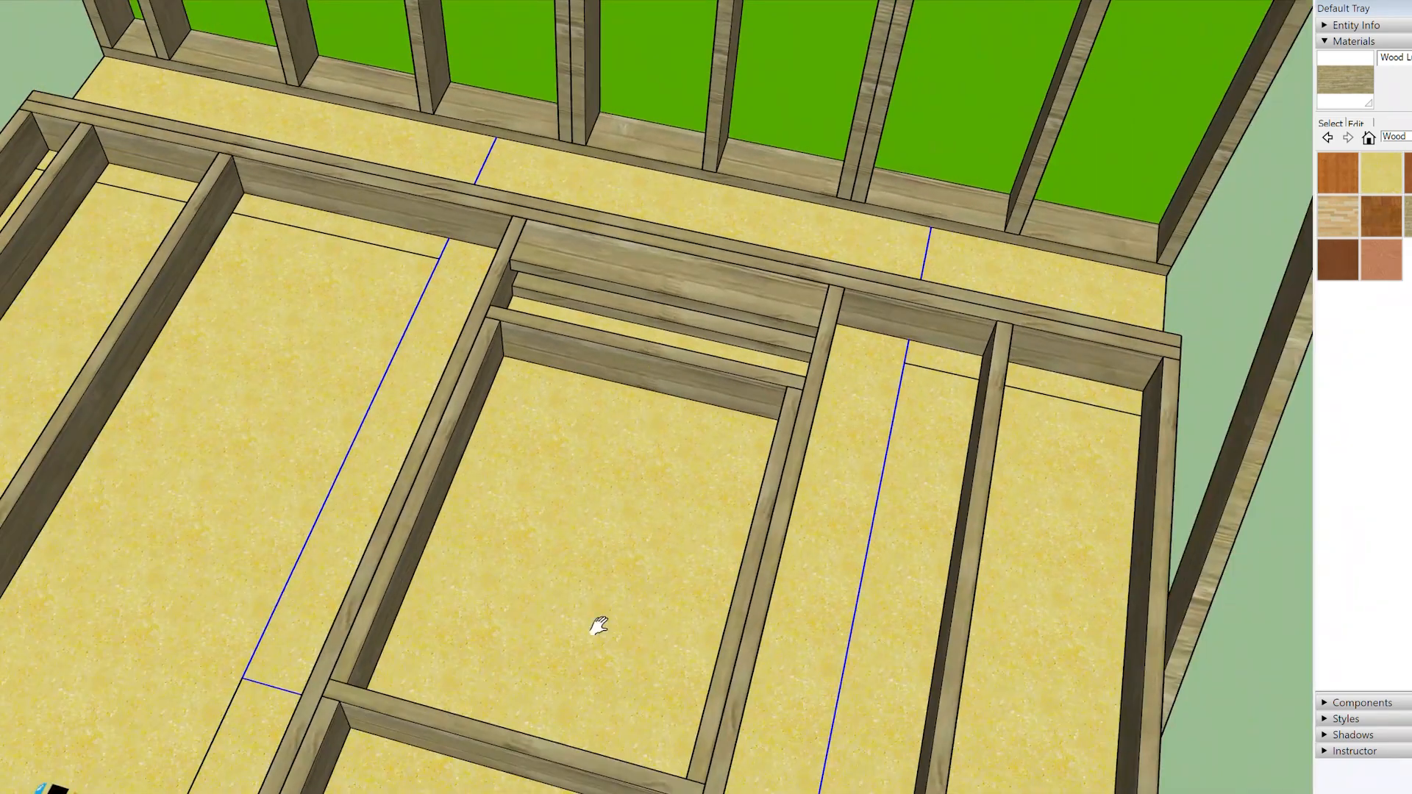
{"action": "middle_click_drag", "start_coordinate": [600, 626], "coordinate": [648, 243], "text": "shift"}
{"action": "scroll", "coordinate": [648, 243], "scroll_direction": "down", "scroll_amount": 3}
{"action": "middle_click_drag", "start_coordinate": [589, 655], "coordinate": [747, 195], "text": "shift"}
{"action": "left_click_drag", "start_coordinate": [766, 693], "coordinate": [463, 557]}
{"action": "key", "text": "m"}
{"action": "left_click", "coordinate": [741, 640]}
{"action": "middle_click_drag", "start_coordinate": [827, 147], "coordinate": [691, 711], "text": "shift"}
{"action": "middle_click_drag", "start_coordinate": [751, 280], "coordinate": [738, 391], "text": "shift"}
{"action": "scroll", "coordinate": [757, 394], "scroll_direction": "up", "scroll_amount": 4}
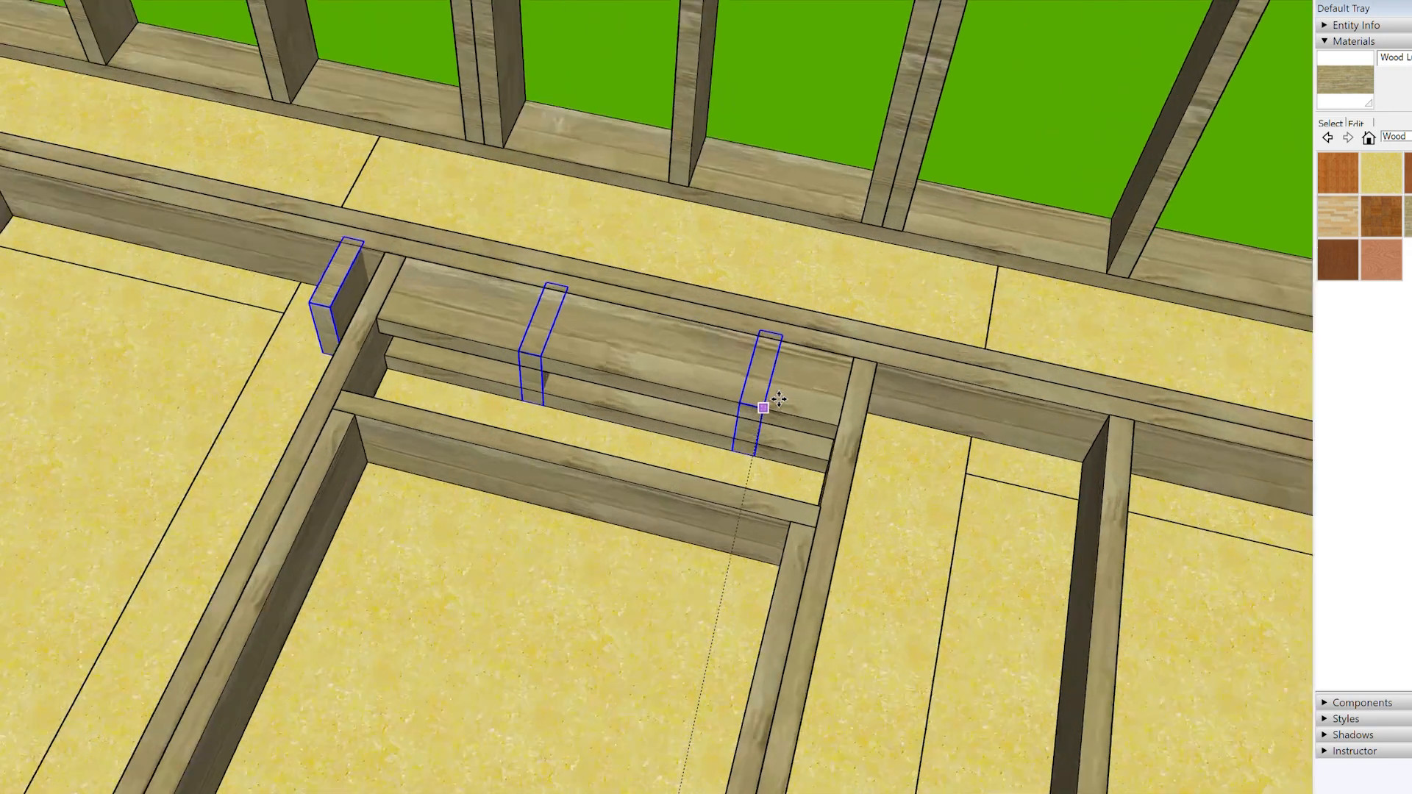
{"action": "scroll", "coordinate": [778, 398], "scroll_direction": "down", "scroll_amount": 3}
{"action": "left_click", "coordinate": [832, 514]}
{"action": "middle_click_drag", "start_coordinate": [782, 536], "coordinate": [419, 466]}
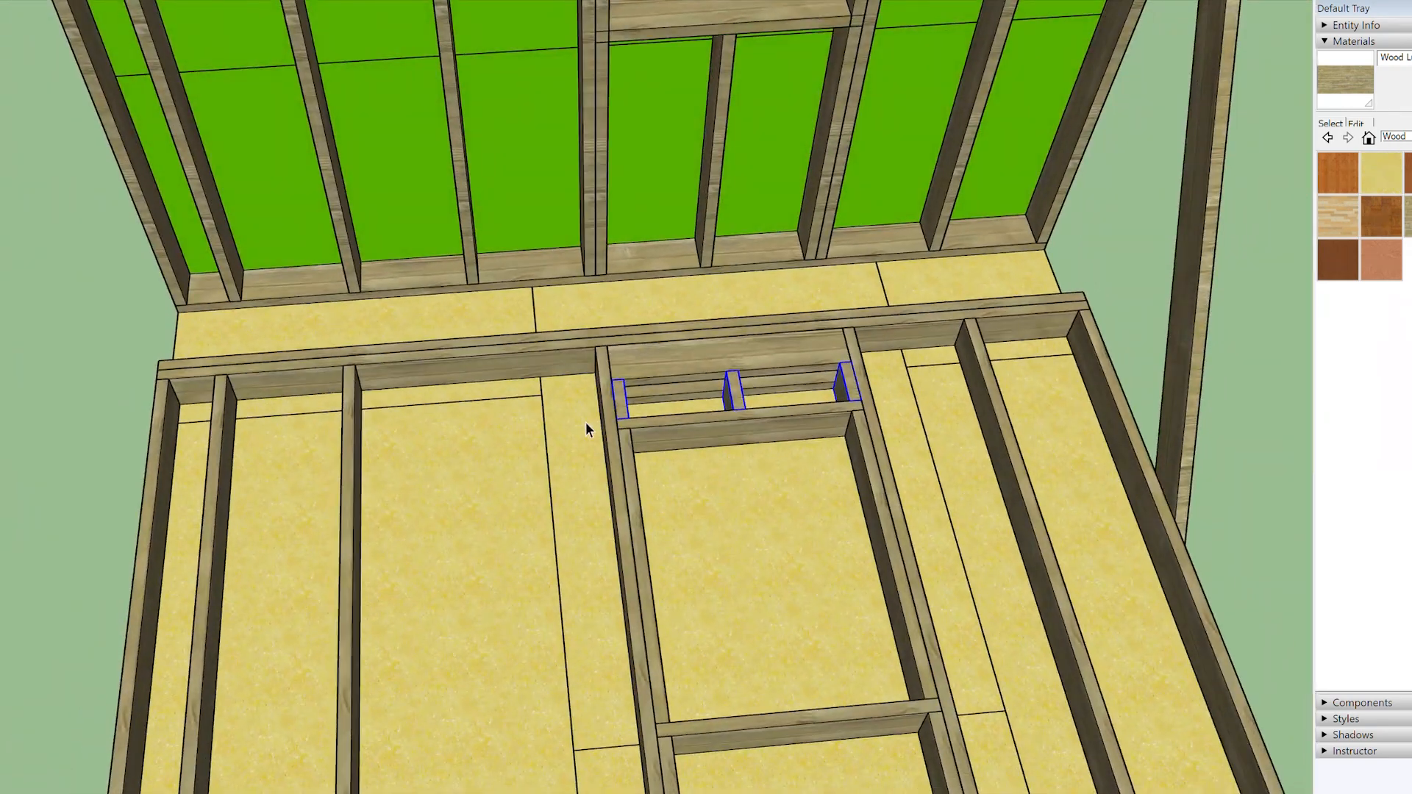
- Move the second window frame assembly, without its lower cripple stud, from the ground onto the deck tight against the first window opening's framing
{"action": "scroll", "coordinate": [587, 447], "scroll_direction": "down", "scroll_amount": 8}
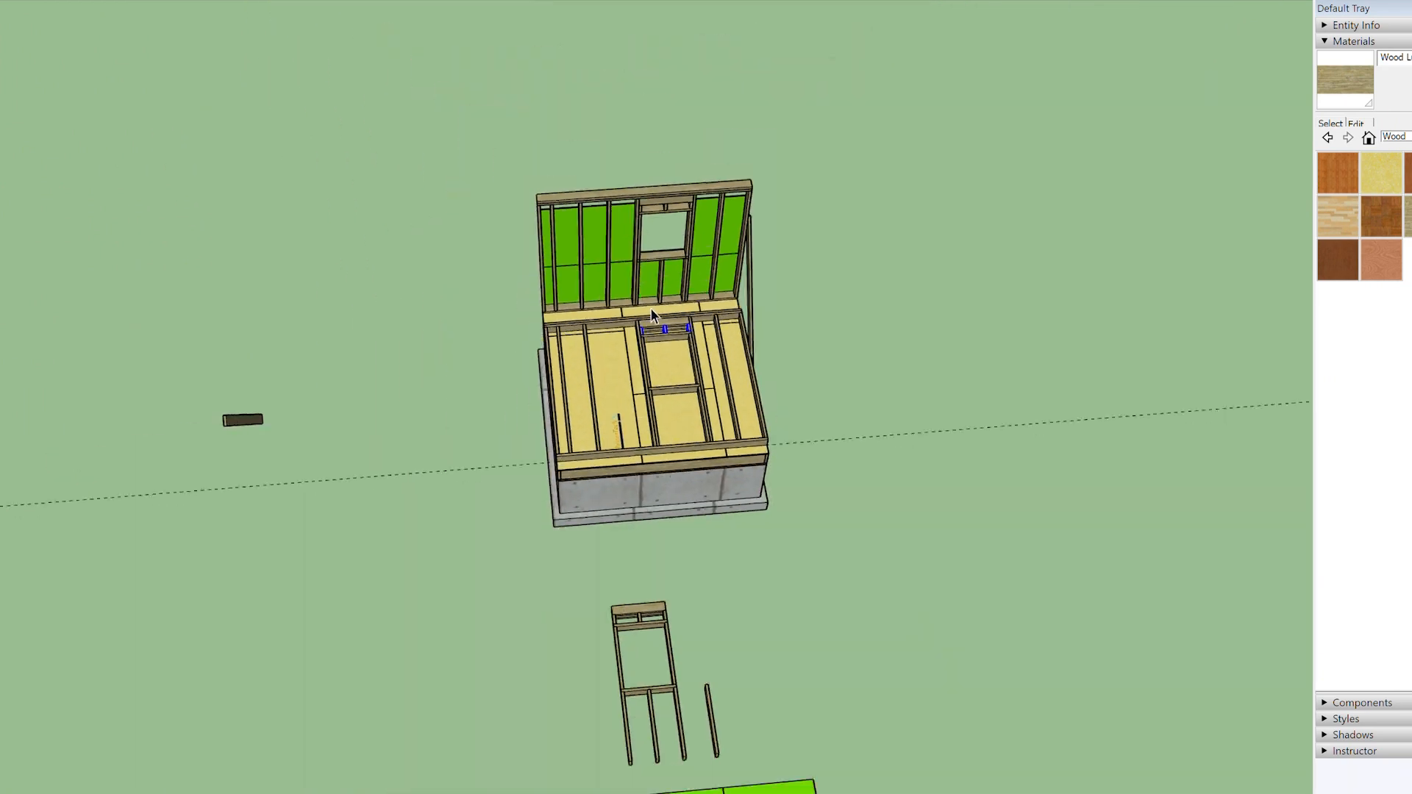
{"action": "left_click_drag", "start_coordinate": [578, 583], "coordinate": [578, 584]}
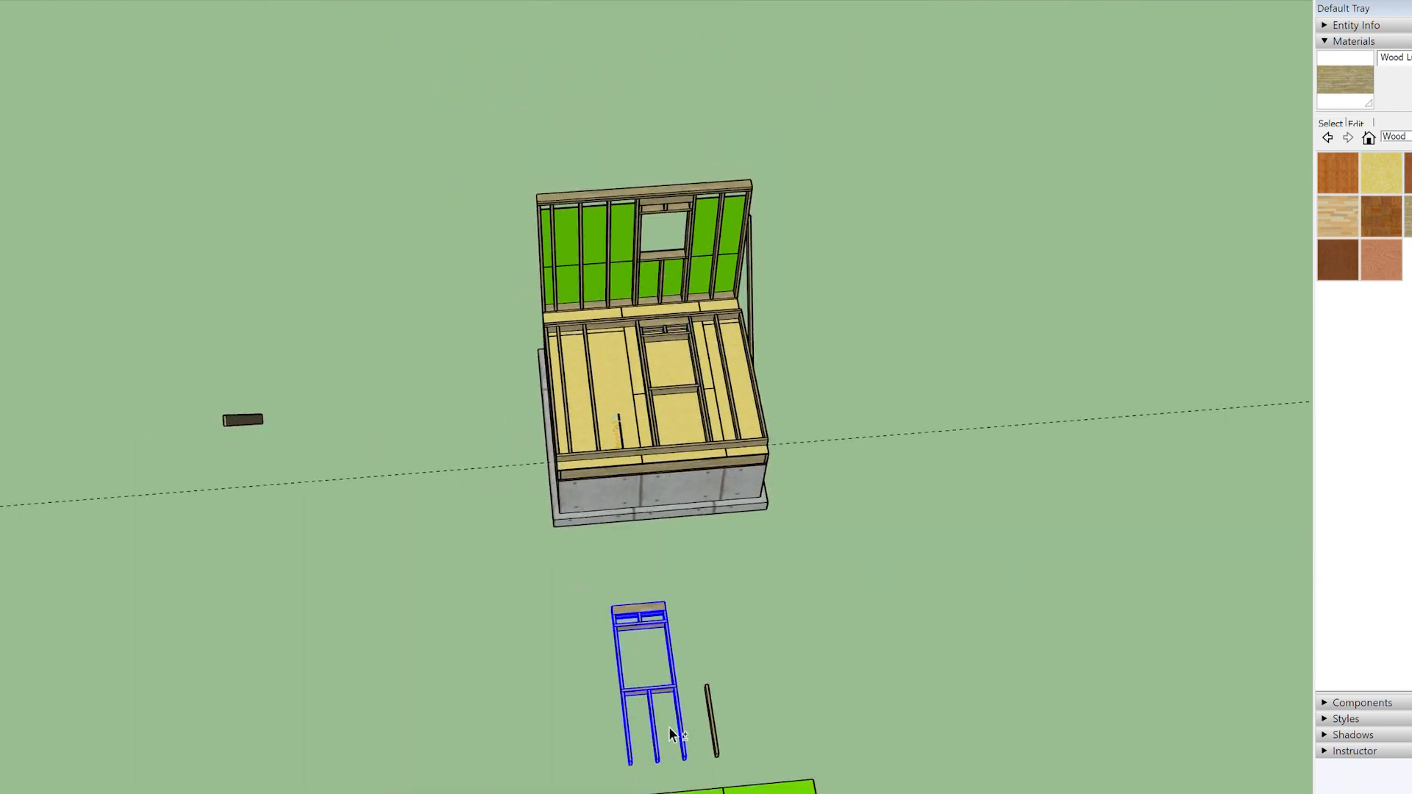
{"action": "scroll", "coordinate": [637, 761], "scroll_direction": "up", "scroll_amount": 5}
{"action": "left_click", "coordinate": [629, 759]}
{"action": "scroll", "coordinate": [617, 719], "scroll_direction": "down", "scroll_amount": 4}
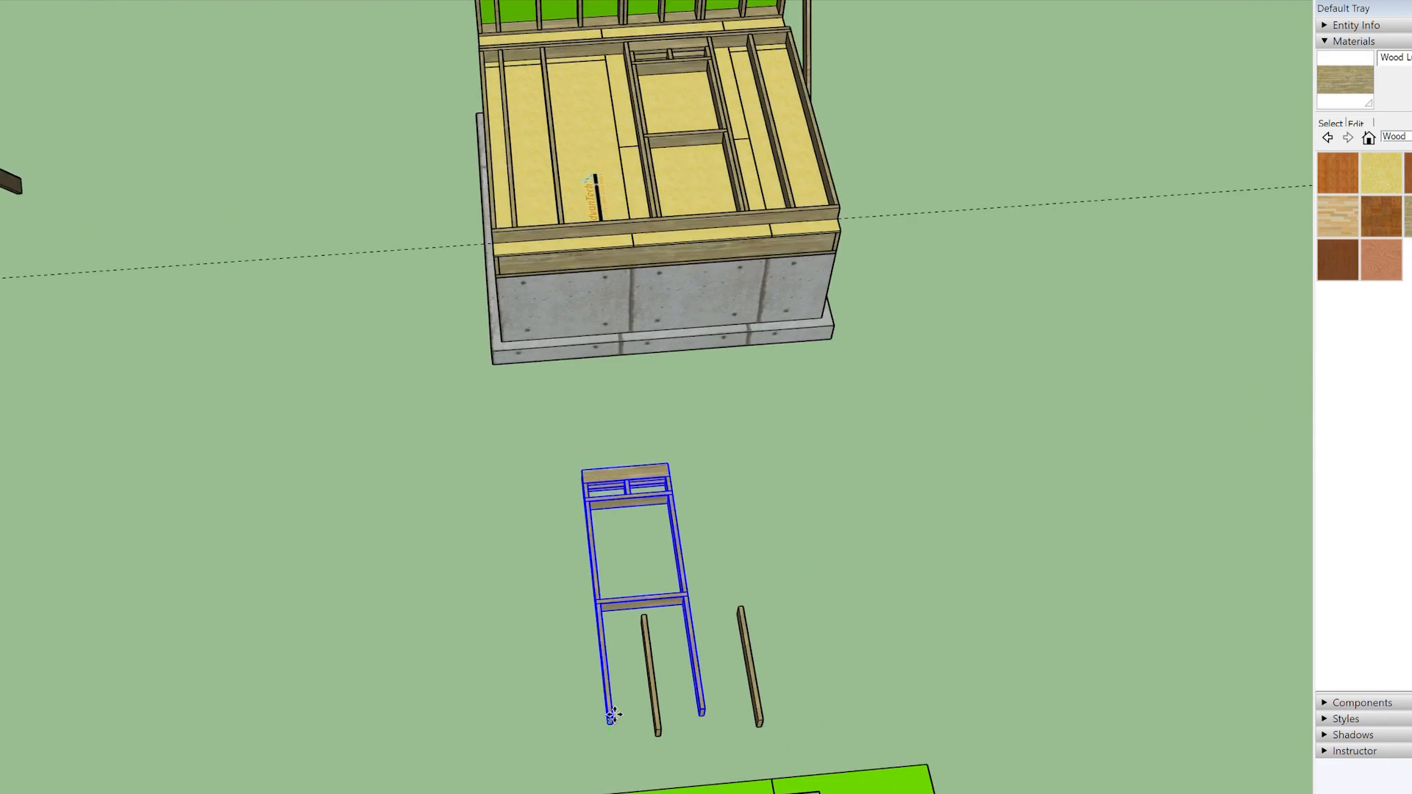
{"action": "scroll", "coordinate": [578, 197], "scroll_direction": "up", "scroll_amount": 6}
{"action": "left_click", "coordinate": [574, 342]}
{"action": "scroll", "coordinate": [617, 526], "scroll_direction": "down", "scroll_amount": 5}
{"action": "middle_click_drag", "start_coordinate": [715, 303], "coordinate": [652, 252], "text": "shift"}
{"action": "scroll", "coordinate": [681, 432], "scroll_direction": "down", "scroll_amount": 2}
{"action": "scroll", "coordinate": [681, 441], "scroll_direction": "down", "scroll_amount": 2}
- Move one lower cripple stud from the ground to the middle of the space under the first window opening's sill
{"action": "scroll", "coordinate": [744, 29], "scroll_direction": "up", "scroll_amount": 6}
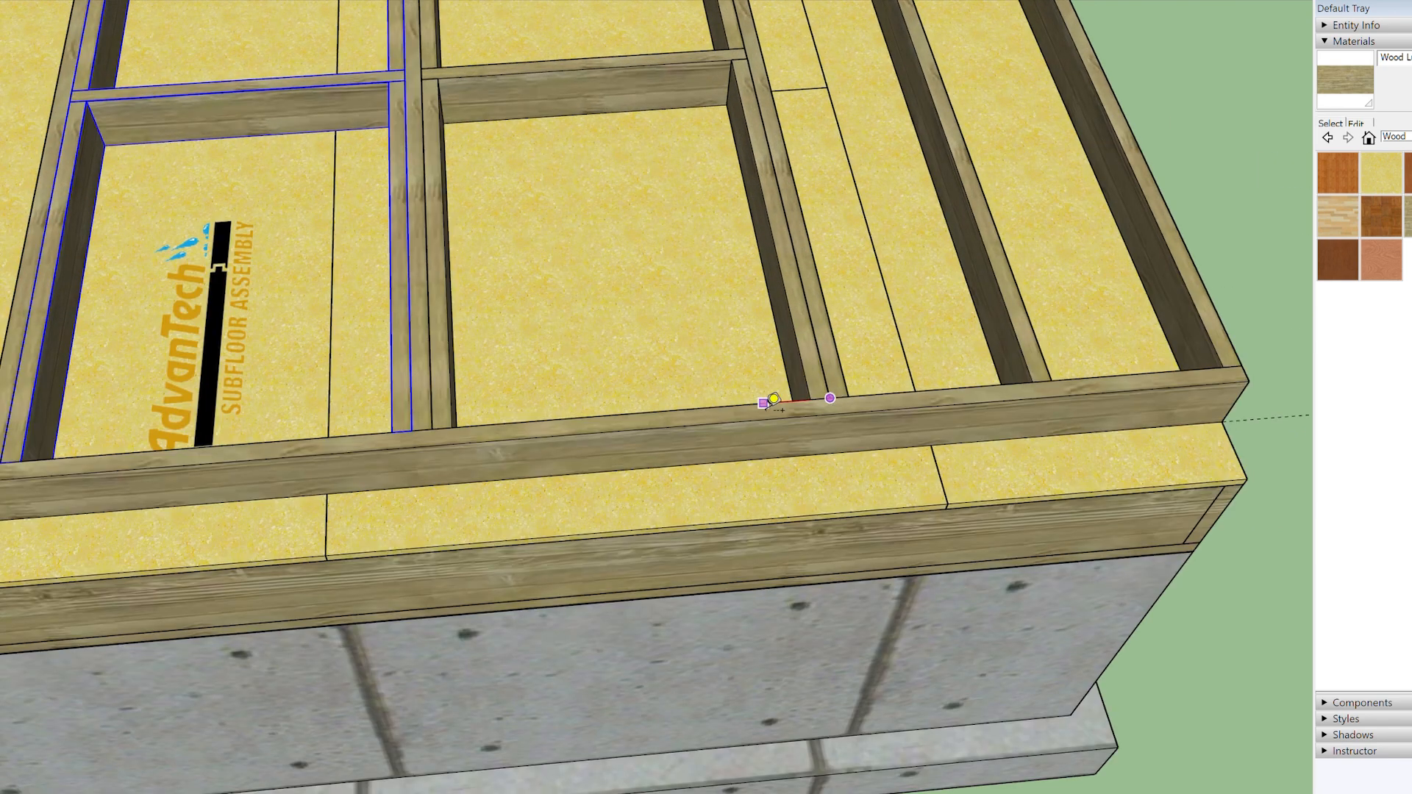
{"action": "scroll", "coordinate": [702, 390], "scroll_direction": "down", "scroll_amount": 8}
{"action": "scroll", "coordinate": [703, 783], "scroll_direction": "up", "scroll_amount": 3}
{"action": "scroll", "coordinate": [704, 761], "scroll_direction": "up", "scroll_amount": 1}
{"action": "left_click", "coordinate": [704, 761]}
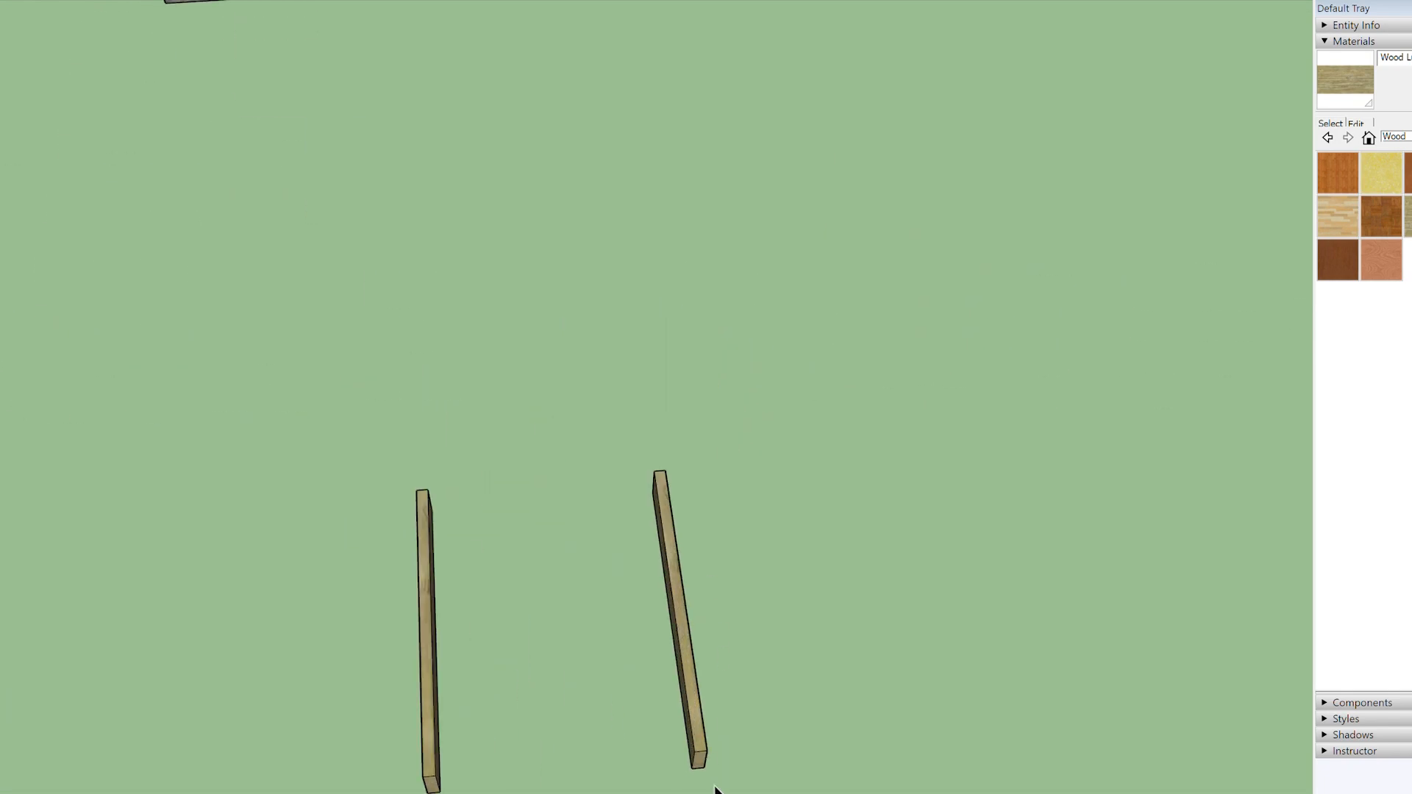
{"action": "scroll", "coordinate": [677, 687], "scroll_direction": "down", "scroll_amount": 3}
{"action": "scroll", "coordinate": [646, 183], "scroll_direction": "up", "scroll_amount": 6}
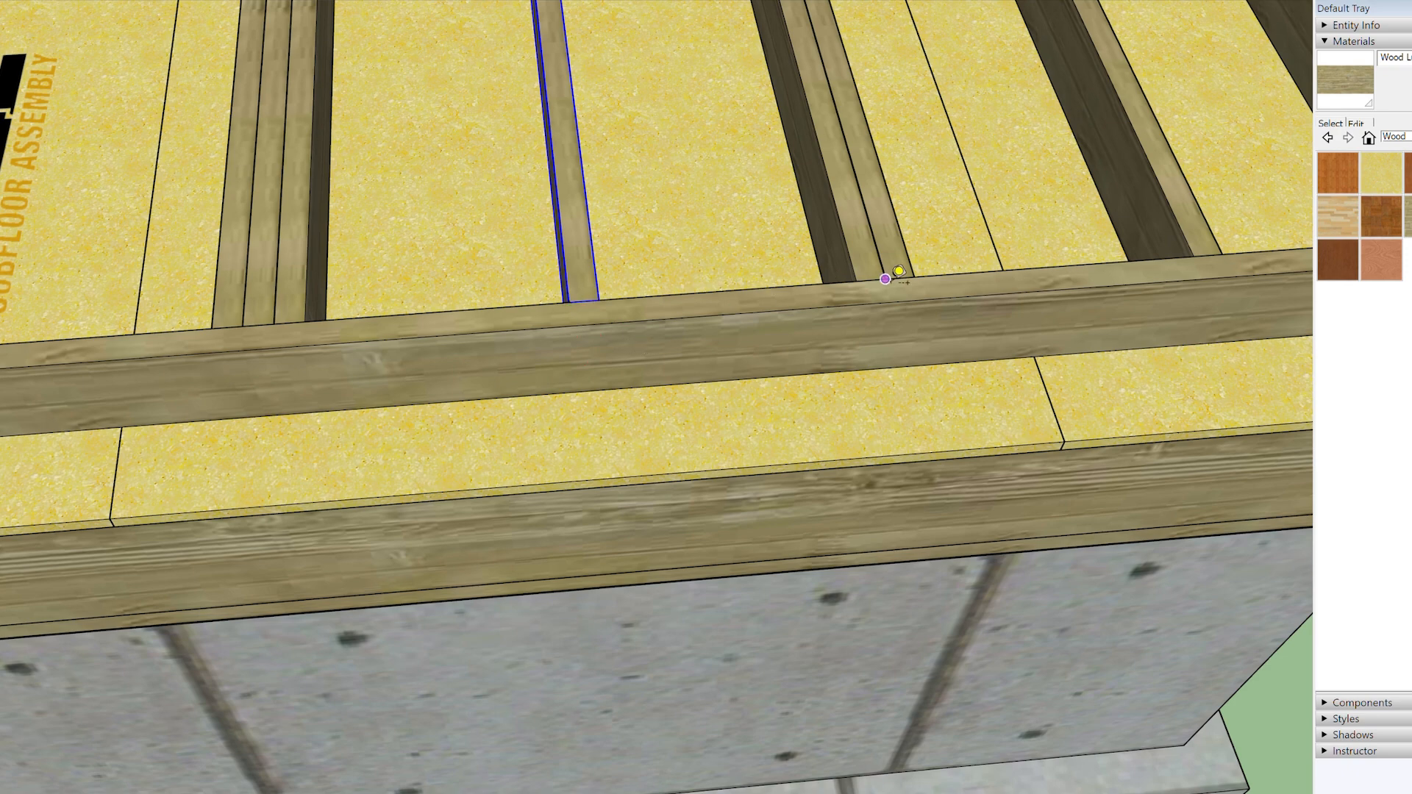
{"action": "key", "text": "space"}
{"action": "scroll", "coordinate": [662, 317], "scroll_direction": "down", "scroll_amount": 6}
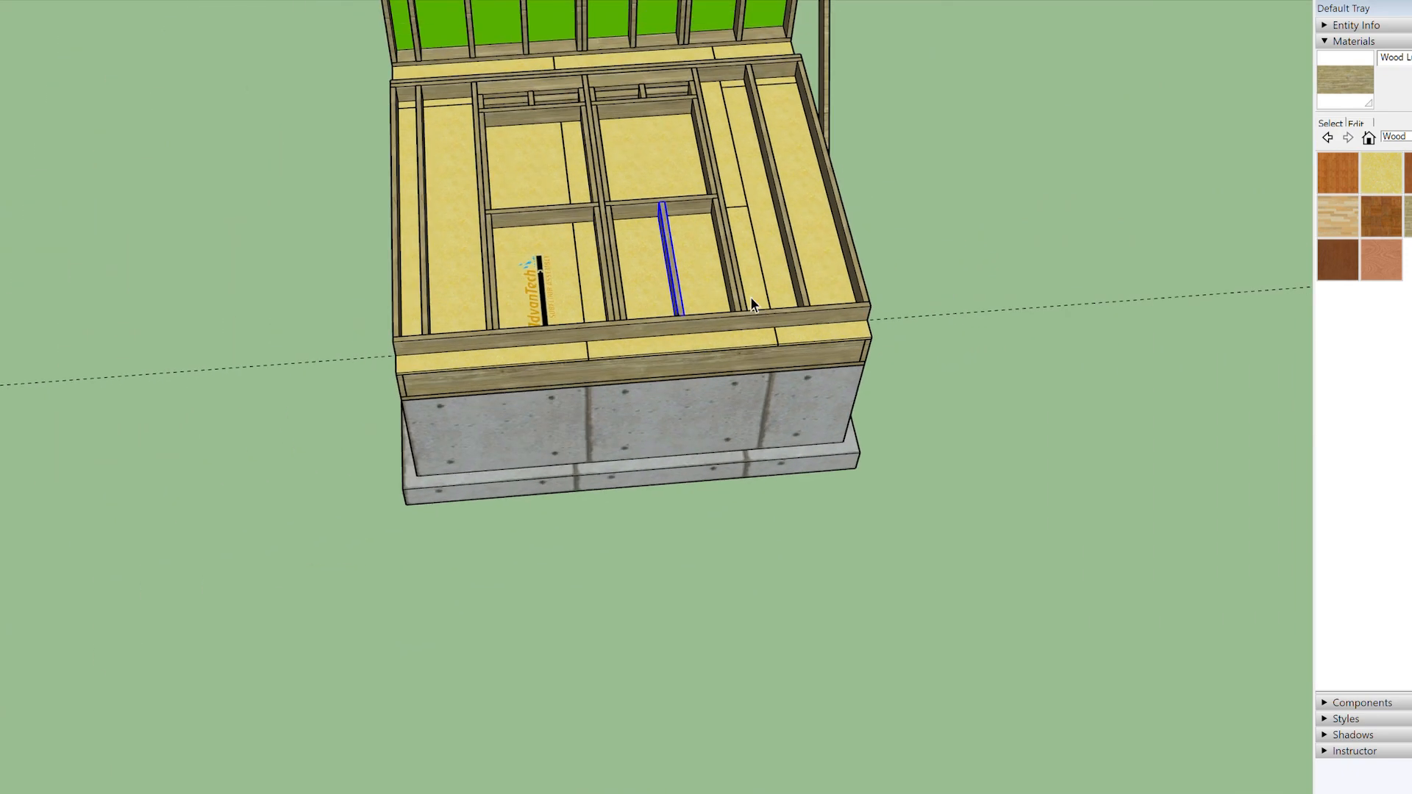
{"action": "scroll", "coordinate": [576, 306], "scroll_direction": "up", "scroll_amount": 5}
{"action": "key", "text": "m"}
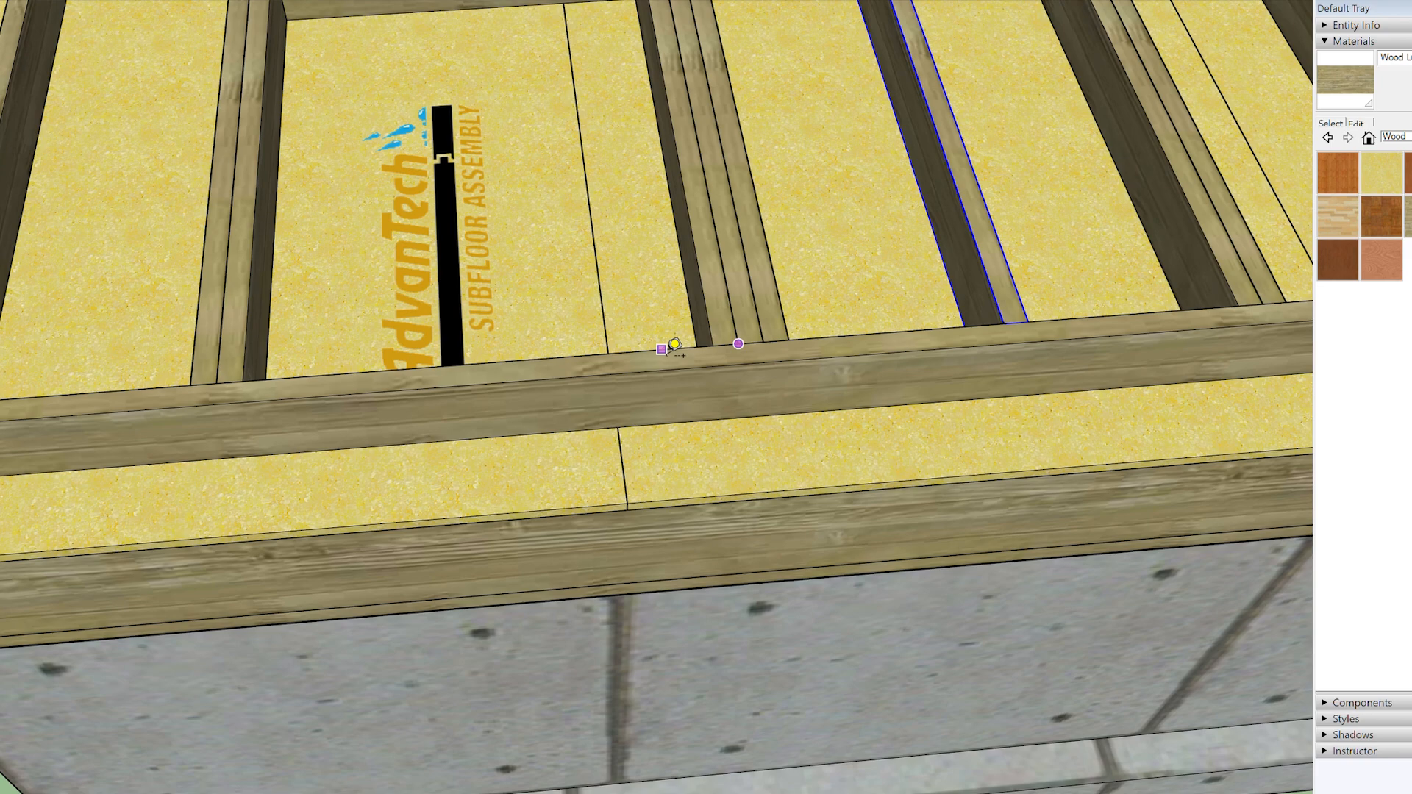
- Move the last cripple stud from the ground to the middle of the space under the second window opening's sill
{"action": "scroll", "coordinate": [708, 315], "scroll_direction": "down", "scroll_amount": 5}
{"action": "middle_click_drag", "start_coordinate": [681, 569], "coordinate": [567, 51], "text": "shift"}
{"action": "key", "text": "space"}
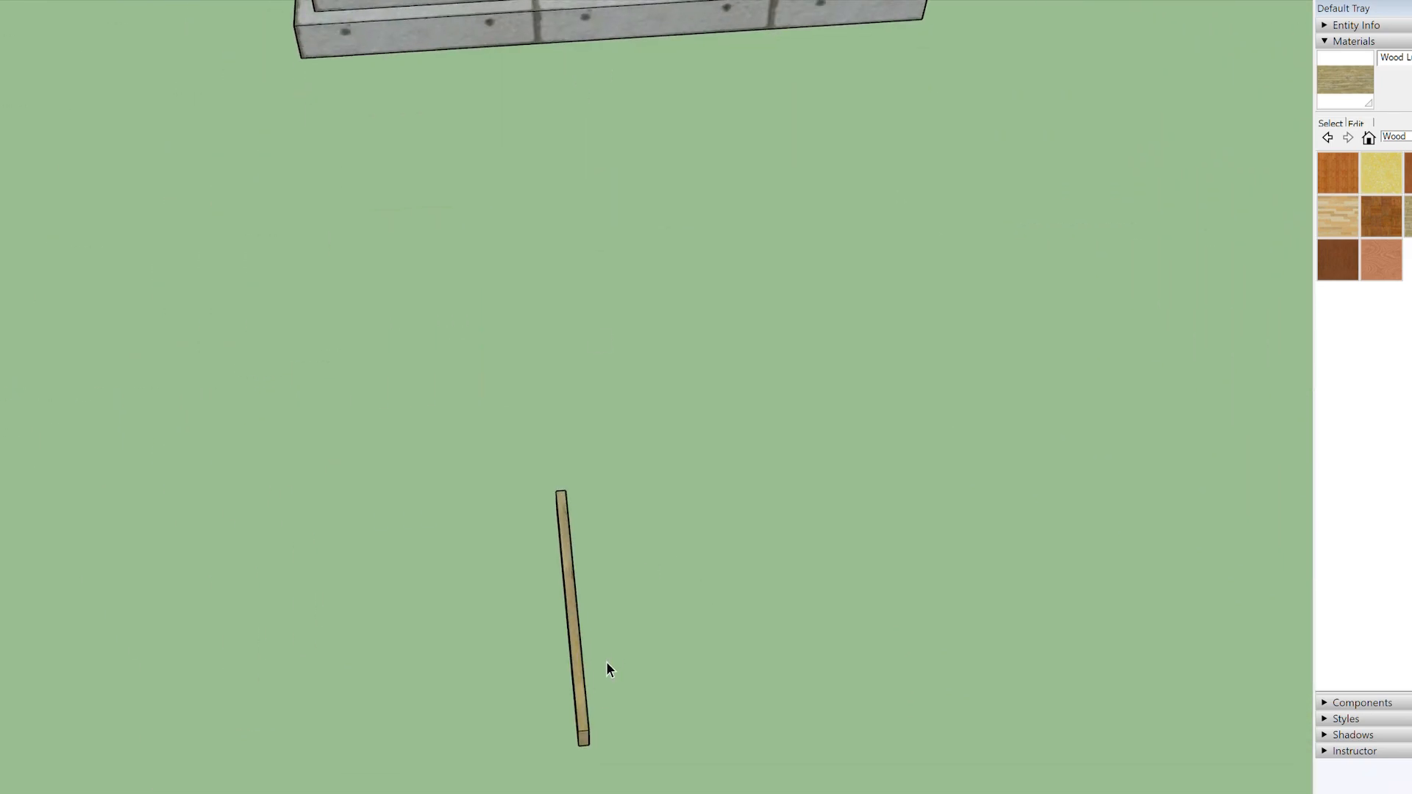
{"action": "left_click", "coordinate": [580, 731]}
{"action": "scroll", "coordinate": [565, 706], "scroll_direction": "down", "scroll_amount": 3}
{"action": "scroll", "coordinate": [515, 85], "scroll_direction": "up", "scroll_amount": 8}
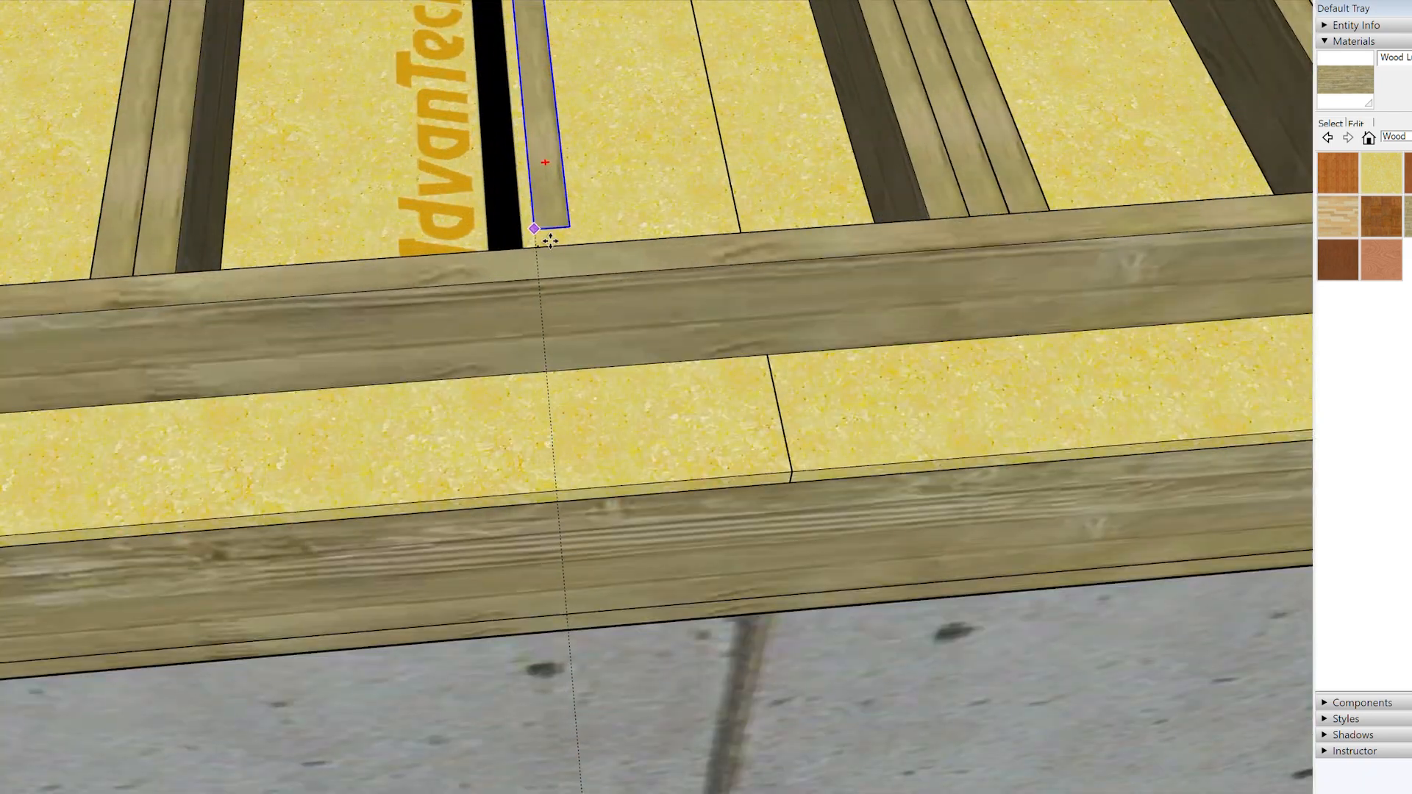
{"action": "scroll", "coordinate": [574, 368], "scroll_direction": "down", "scroll_amount": 6}
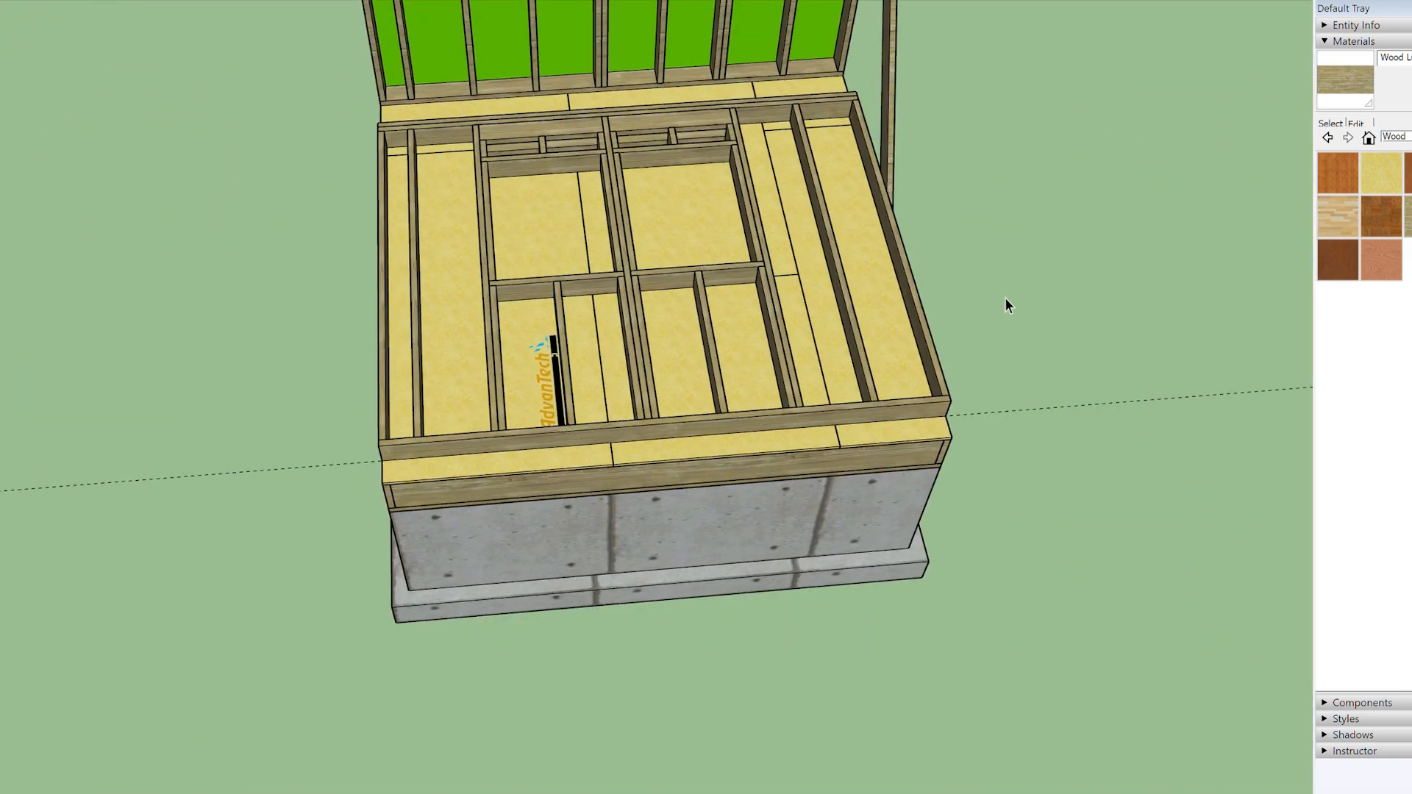
- Mark the sheathing overhang with a guide point measured outward from the top corner of the wall's bottom plate
{"action": "middle_click_drag", "start_coordinate": [900, 271], "coordinate": [750, 468]}
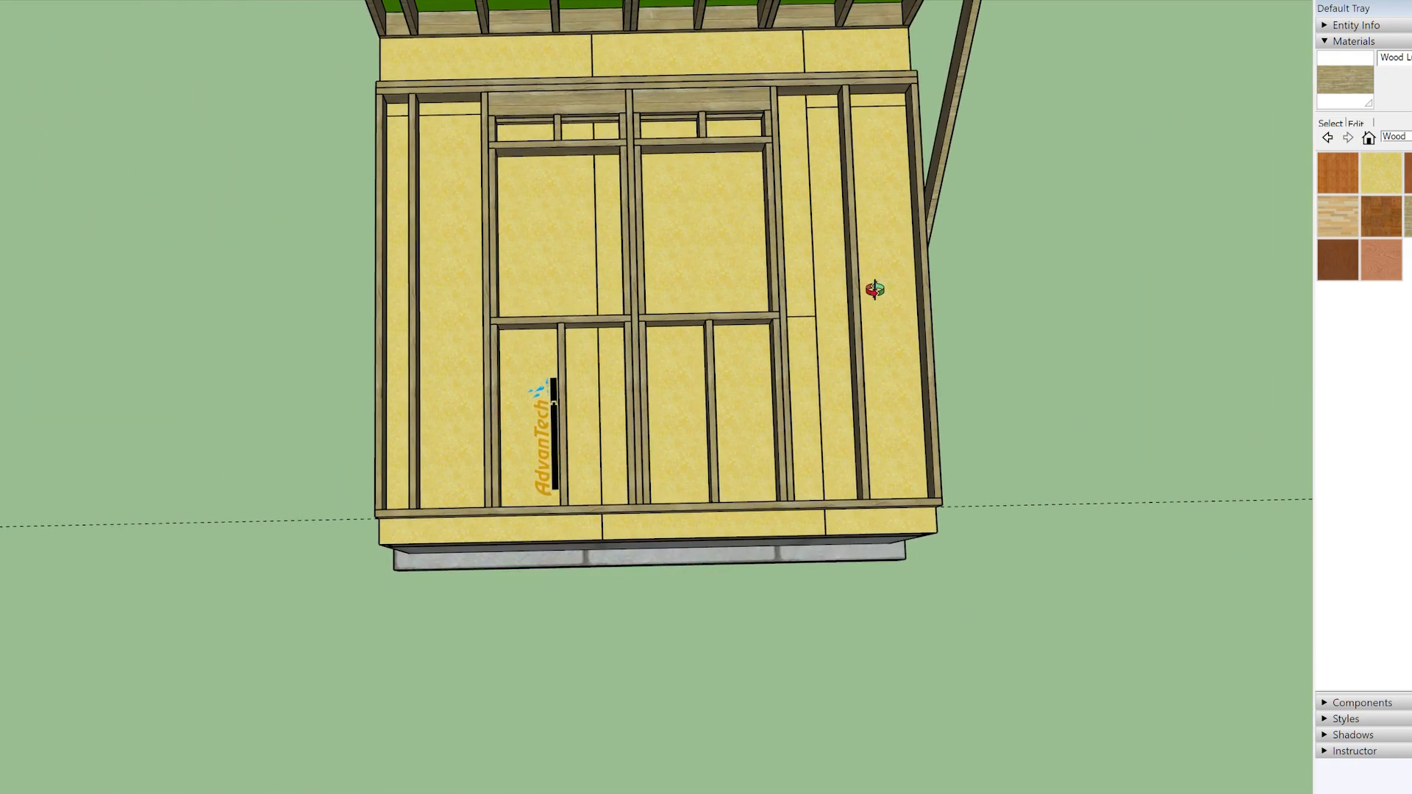
{"action": "middle_click_drag", "start_coordinate": [471, 471], "coordinate": [479, 505]}
{"action": "scroll", "coordinate": [614, 372], "scroll_direction": "down", "scroll_amount": 3}
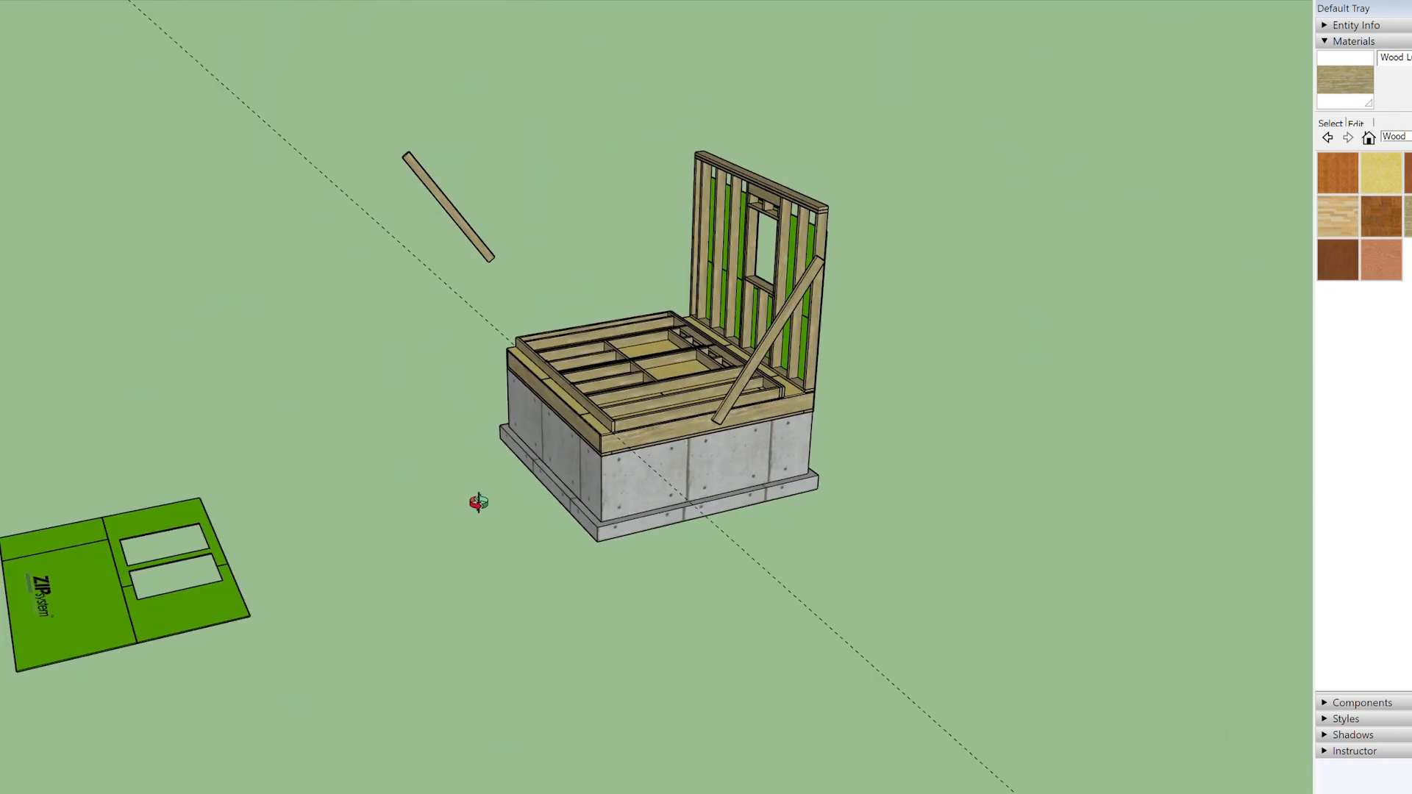
{"action": "scroll", "coordinate": [627, 428], "scroll_direction": "up", "scroll_amount": 5}
{"action": "scroll", "coordinate": [627, 428], "scroll_direction": "up", "scroll_amount": 2}
{"action": "scroll", "coordinate": [505, 387], "scroll_direction": "up", "scroll_amount": 2}
{"action": "scroll", "coordinate": [412, 346], "scroll_direction": "up", "scroll_amount": 2}
{"action": "scroll", "coordinate": [299, 265], "scroll_direction": "up", "scroll_amount": 2}
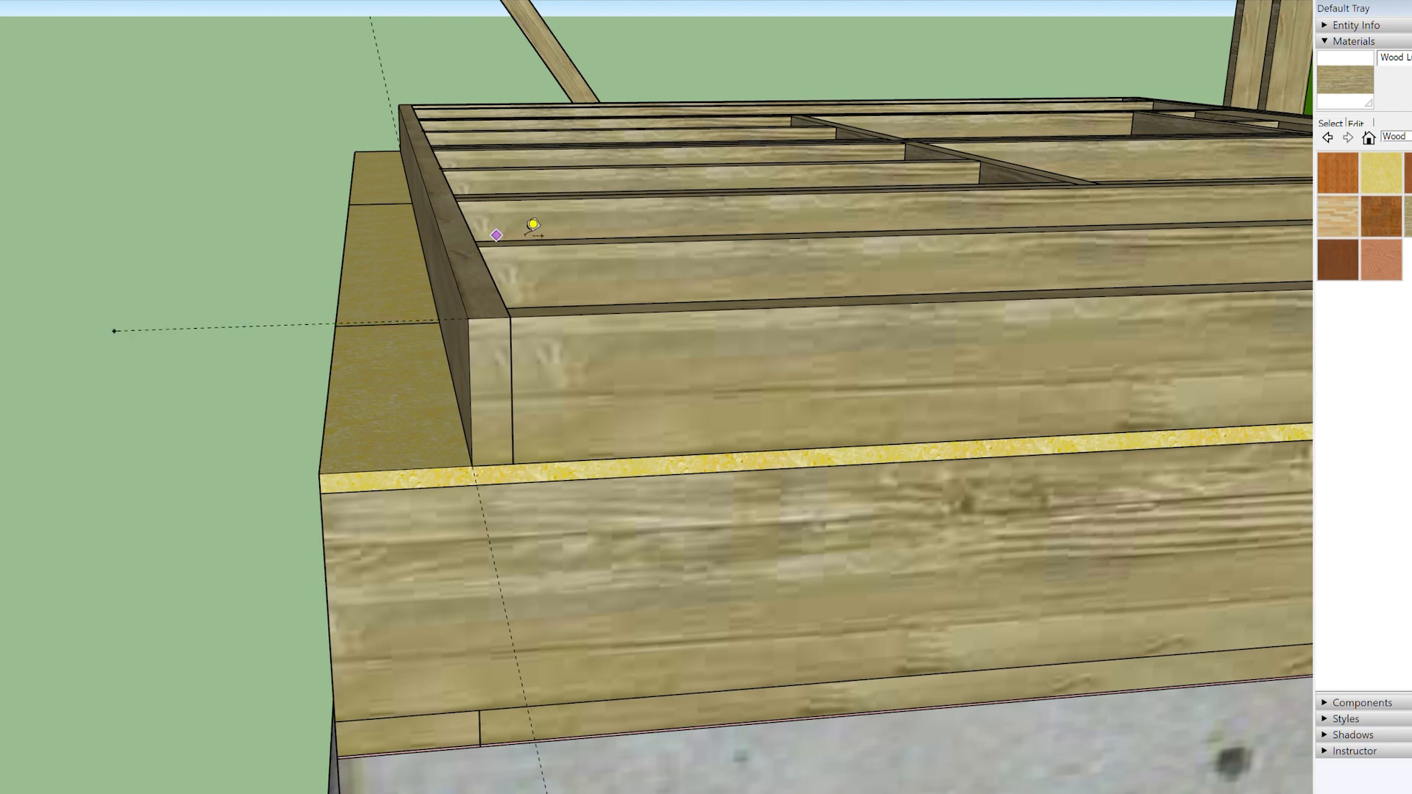
{"action": "key", "text": "space"}
- Move the large ZIP System sheathing panel from the ground onto the wall framing so that it overhangs the bottom plate
{"action": "scroll", "coordinate": [498, 232], "scroll_direction": "down", "scroll_amount": 3}
{"action": "scroll", "coordinate": [684, 372], "scroll_direction": "down", "scroll_amount": 3}
{"action": "scroll", "coordinate": [473, 451], "scroll_direction": "down", "scroll_amount": 3}
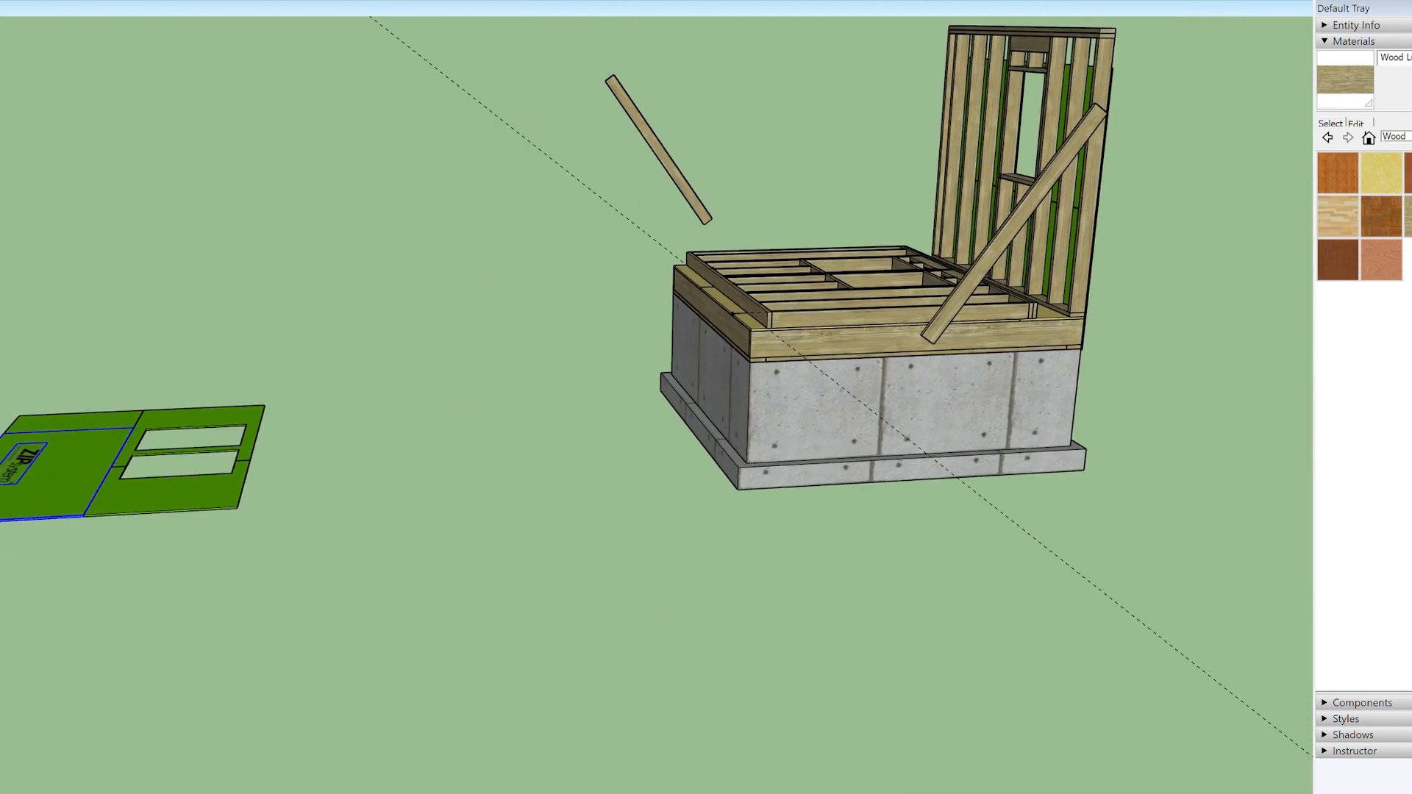
{"action": "scroll", "coordinate": [32, 500], "scroll_direction": "up", "scroll_amount": 6}
{"action": "scroll", "coordinate": [305, 498], "scroll_direction": "down", "scroll_amount": 2}
{"action": "scroll", "coordinate": [2, 514], "scroll_direction": "down", "scroll_amount": 4}
{"action": "scroll", "coordinate": [750, 327], "scroll_direction": "up", "scroll_amount": 5}
{"action": "middle_click_drag", "start_coordinate": [450, 501], "coordinate": [413, 461]}
{"action": "middle_click_drag", "start_coordinate": [422, 327], "coordinate": [725, 356]}
{"action": "scroll", "coordinate": [750, 314], "scroll_direction": "down", "scroll_amount": 5}
{"action": "middle_click_drag", "start_coordinate": [205, 564], "coordinate": [780, 483]}
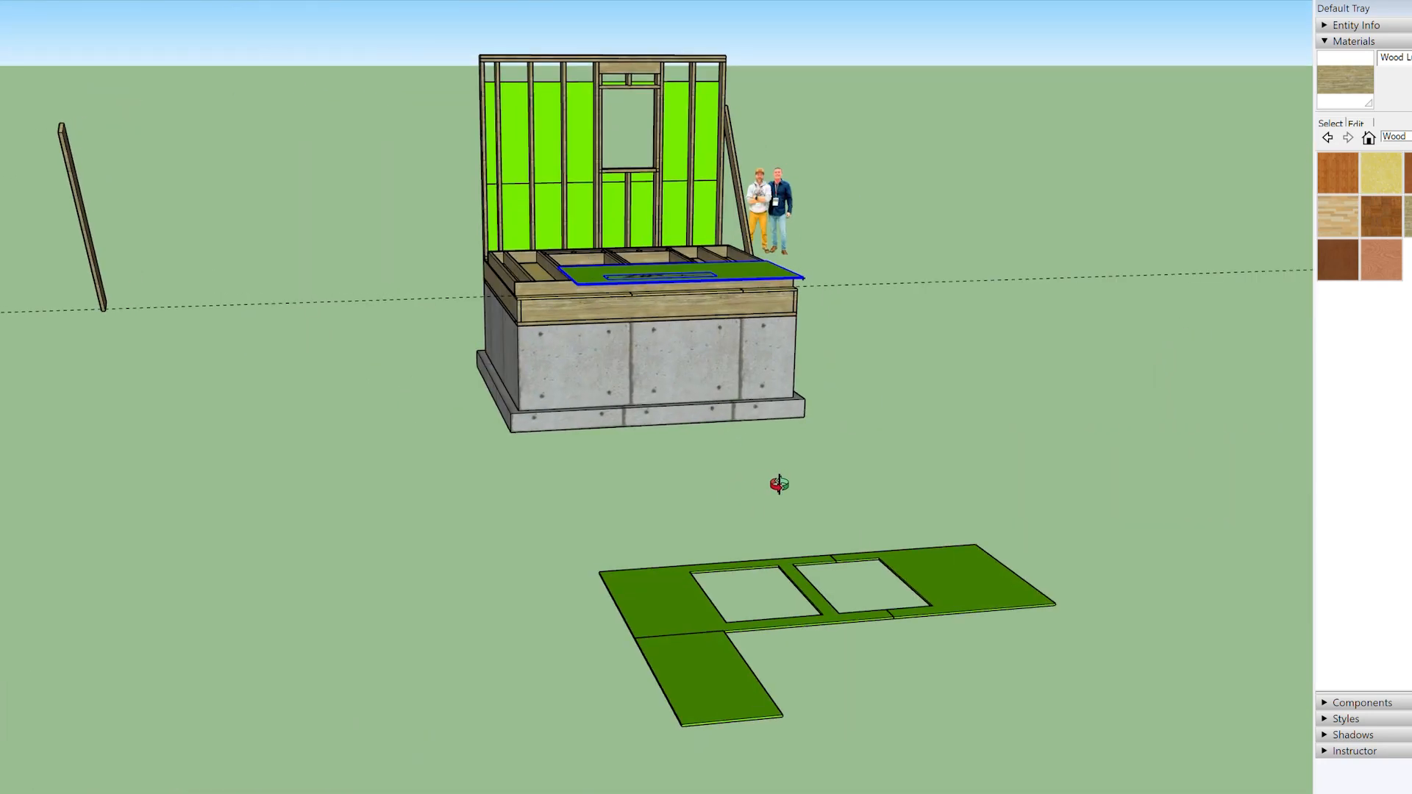
- Move the narrow sheathing panel from the ground onto the framing, butted against the end of the large ZIP System panel
{"action": "scroll", "coordinate": [603, 323], "scroll_direction": "up", "scroll_amount": 6}
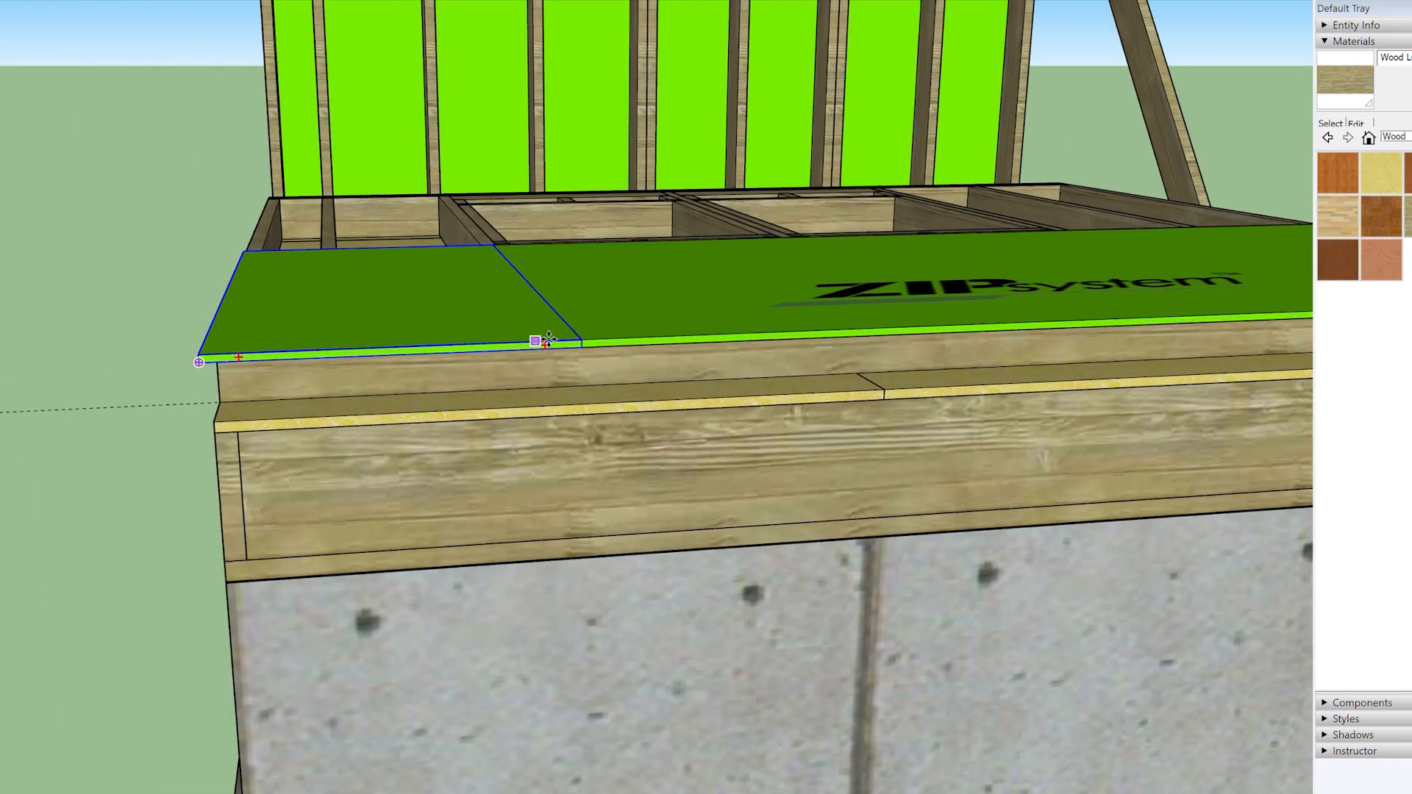
{"action": "scroll", "coordinate": [548, 339], "scroll_direction": "down", "scroll_amount": 3}
{"action": "middle_click_drag", "start_coordinate": [534, 288], "coordinate": [687, 420]}
{"action": "left_click", "coordinate": [219, 539]}
- Move the two upper sheathing panels with the window cutouts onto the framing, tight against the lower row of panels
{"action": "middle_click_drag", "start_coordinate": [603, 581], "coordinate": [522, 391]}
{"action": "scroll", "coordinate": [567, 488], "scroll_direction": "down", "scroll_amount": 3}
{"action": "scroll", "coordinate": [521, 390], "scroll_direction": "down", "scroll_amount": 3}
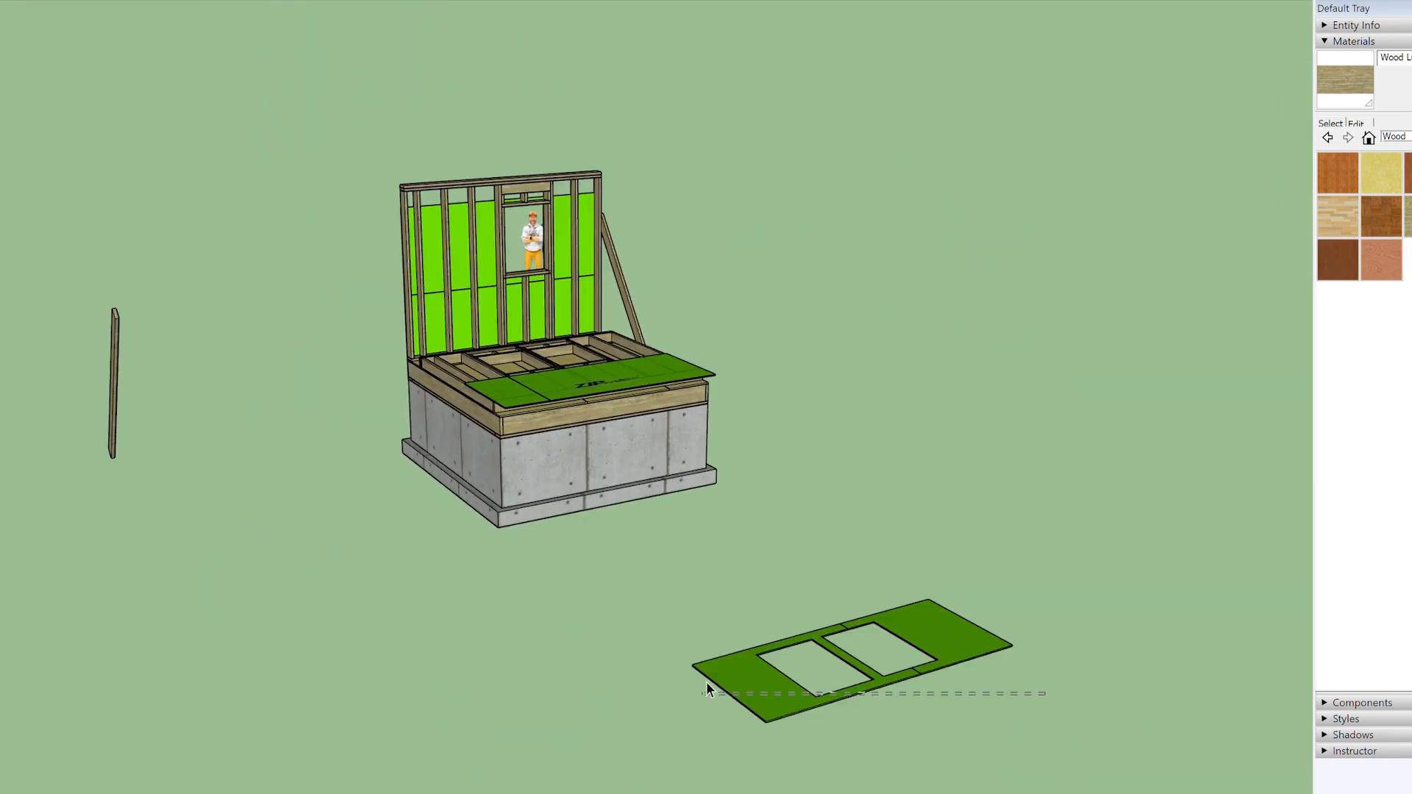
{"action": "left_click", "coordinate": [770, 708]}
{"action": "scroll", "coordinate": [584, 441], "scroll_direction": "up", "scroll_amount": 10}
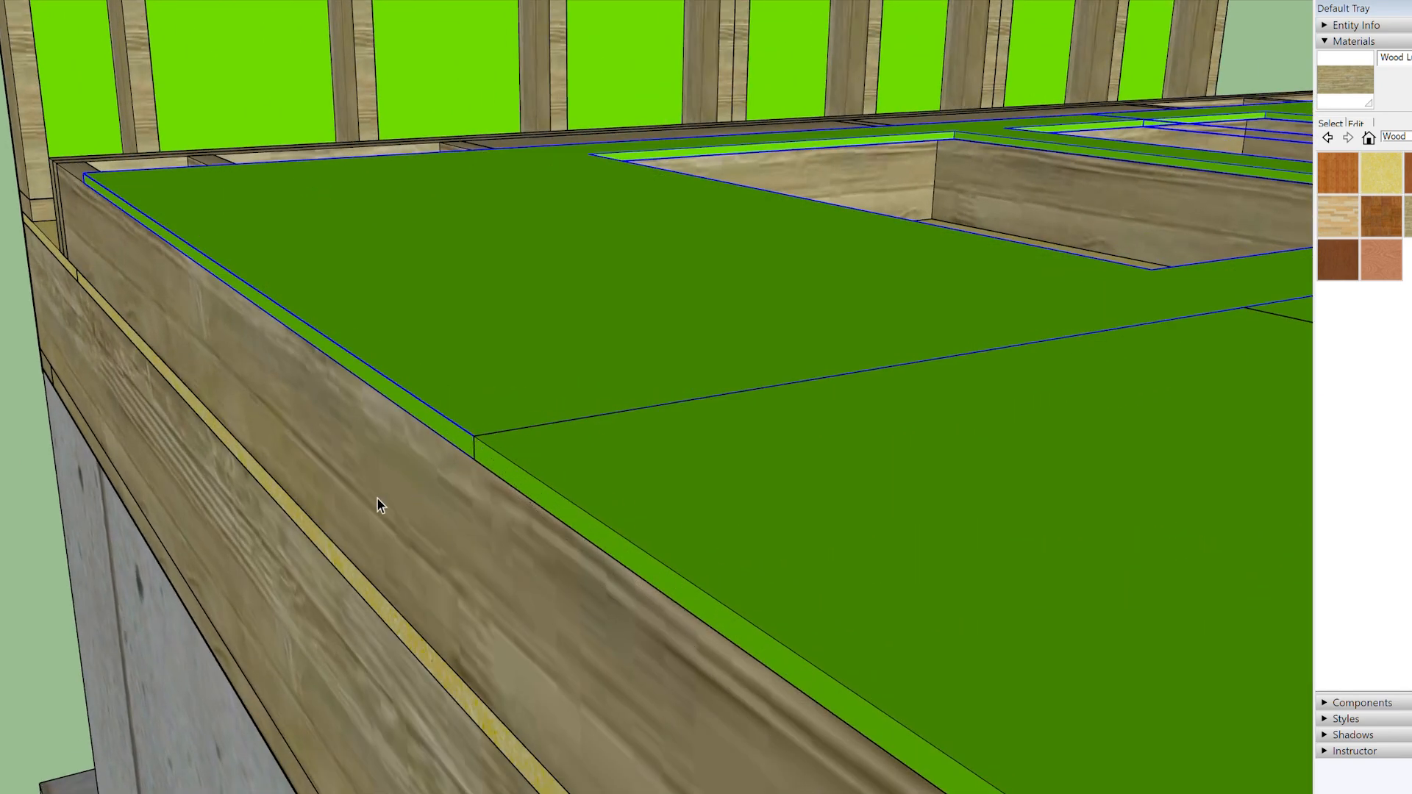
{"action": "middle_click_drag", "start_coordinate": [478, 449], "coordinate": [604, 451]}
{"action": "scroll", "coordinate": [444, 368], "scroll_direction": "down", "scroll_amount": 4}
{"action": "scroll", "coordinate": [603, 452], "scroll_direction": "down", "scroll_amount": 5}
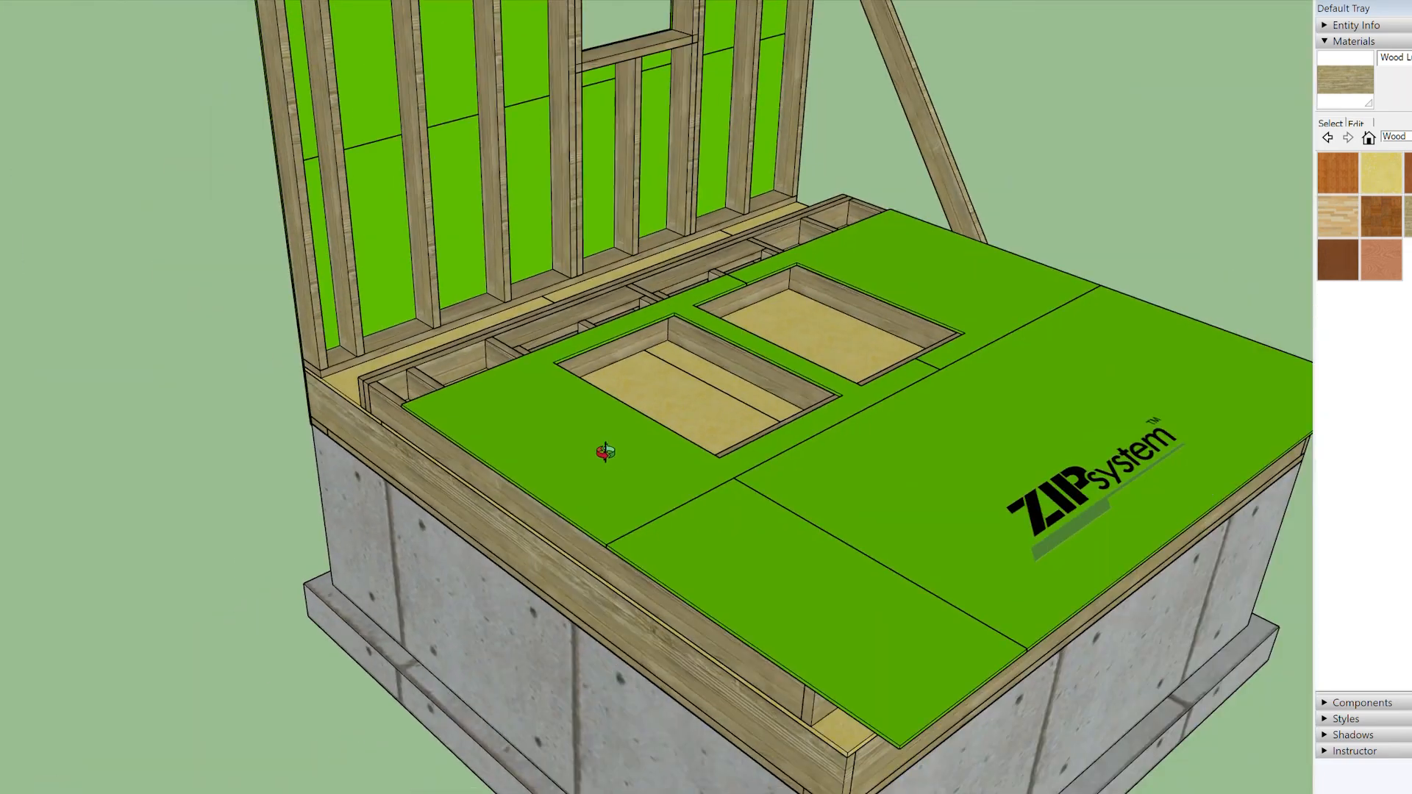
- Measure how far the sheathing overhangs the bottom plate at the wall's corner
{"action": "middle_click_drag", "start_coordinate": [685, 532], "coordinate": [977, 449]}
{"action": "scroll", "coordinate": [976, 450], "scroll_direction": "up", "scroll_amount": 6}
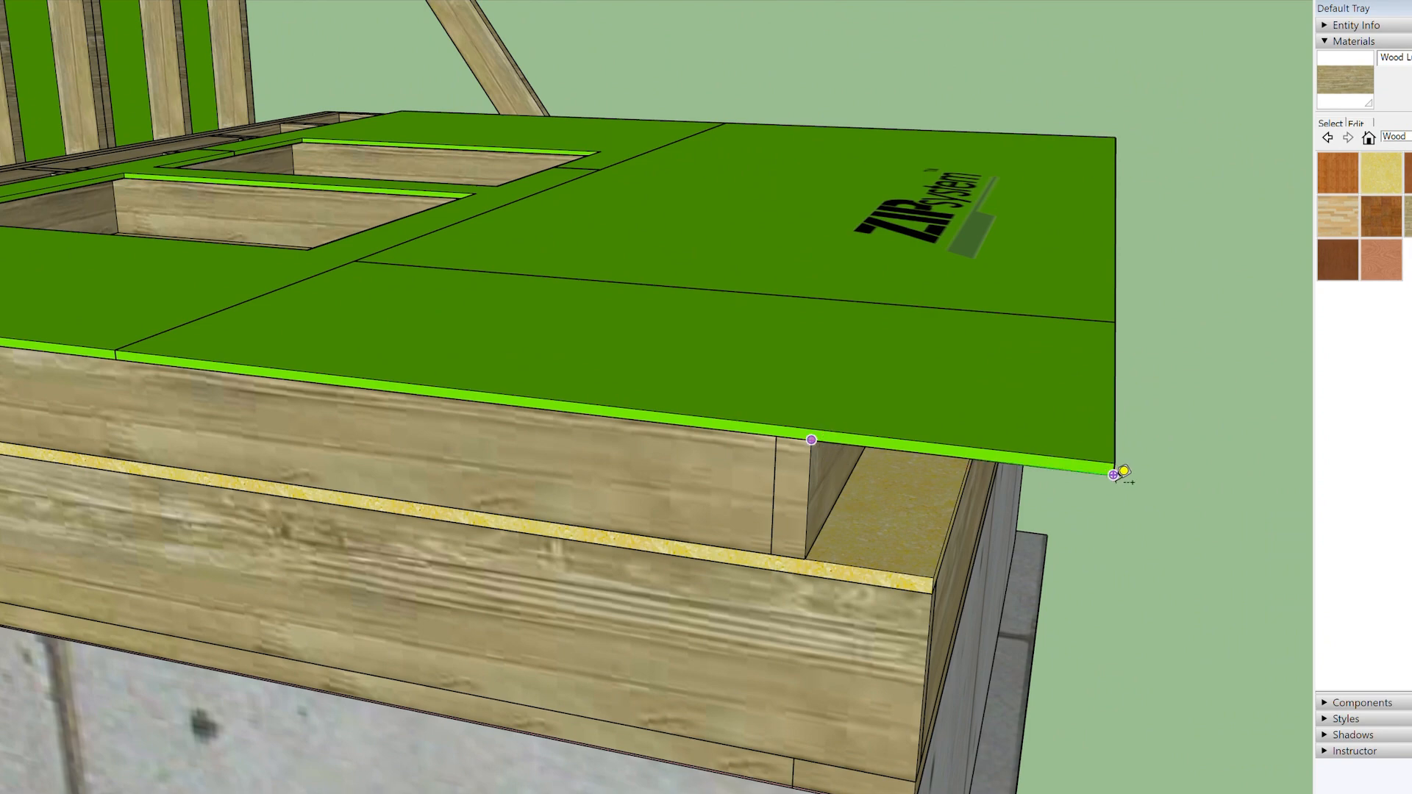
{"action": "key", "text": "space"}
{"action": "scroll", "coordinate": [1077, 502], "scroll_direction": "down", "scroll_amount": 3}
- Measure from the double top plate to the window sill on the new wall and on the standing wall
{"action": "scroll", "coordinate": [251, 241], "scroll_direction": "up", "scroll_amount": 5}
{"action": "middle_click_drag", "start_coordinate": [266, 263], "coordinate": [443, 456]}
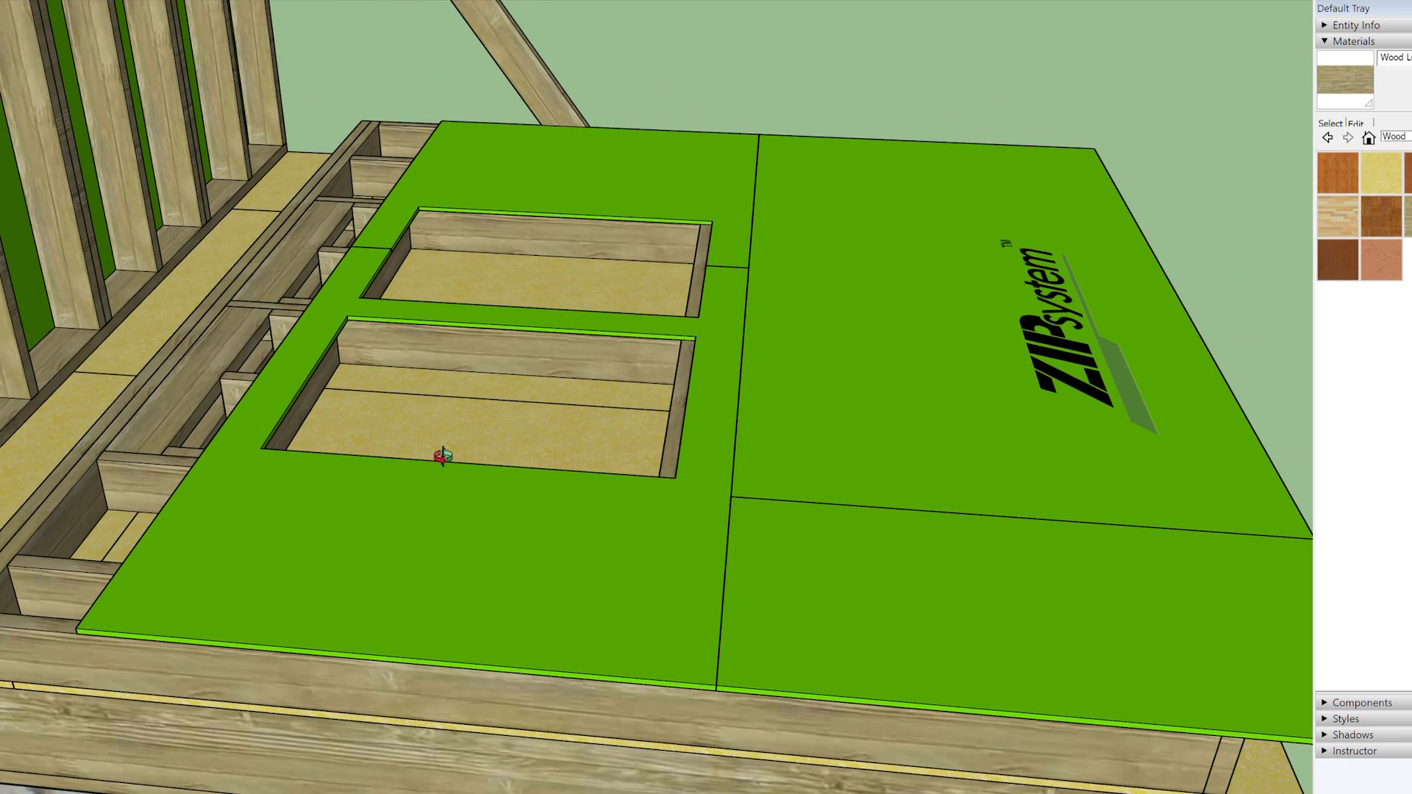
{"action": "middle_click_drag", "start_coordinate": [602, 465], "coordinate": [678, 523]}
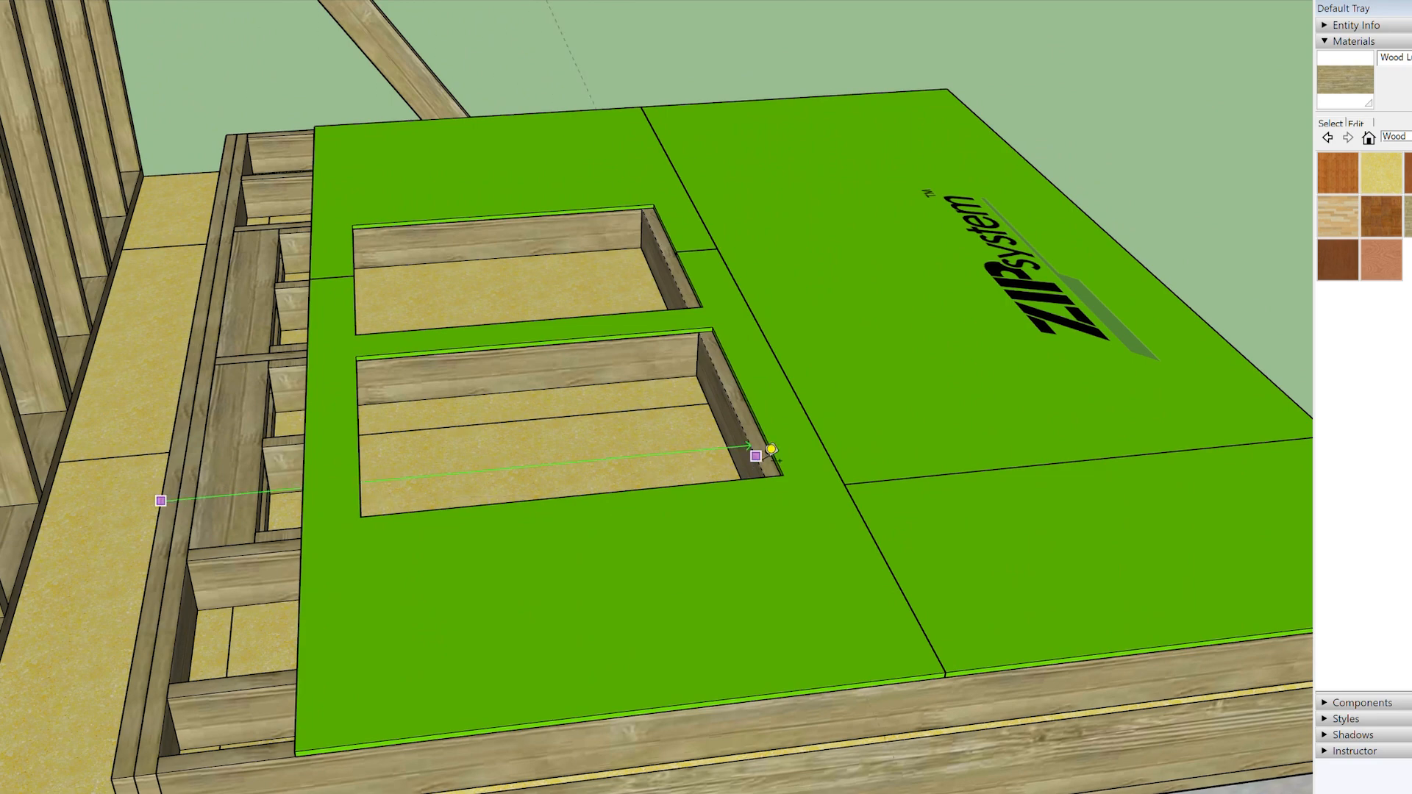
{"action": "middle_click_drag", "start_coordinate": [736, 466], "coordinate": [397, 523]}
{"action": "scroll", "coordinate": [464, 589], "scroll_direction": "down", "scroll_amount": 6}
{"action": "scroll", "coordinate": [325, 123], "scroll_direction": "up", "scroll_amount": 5}
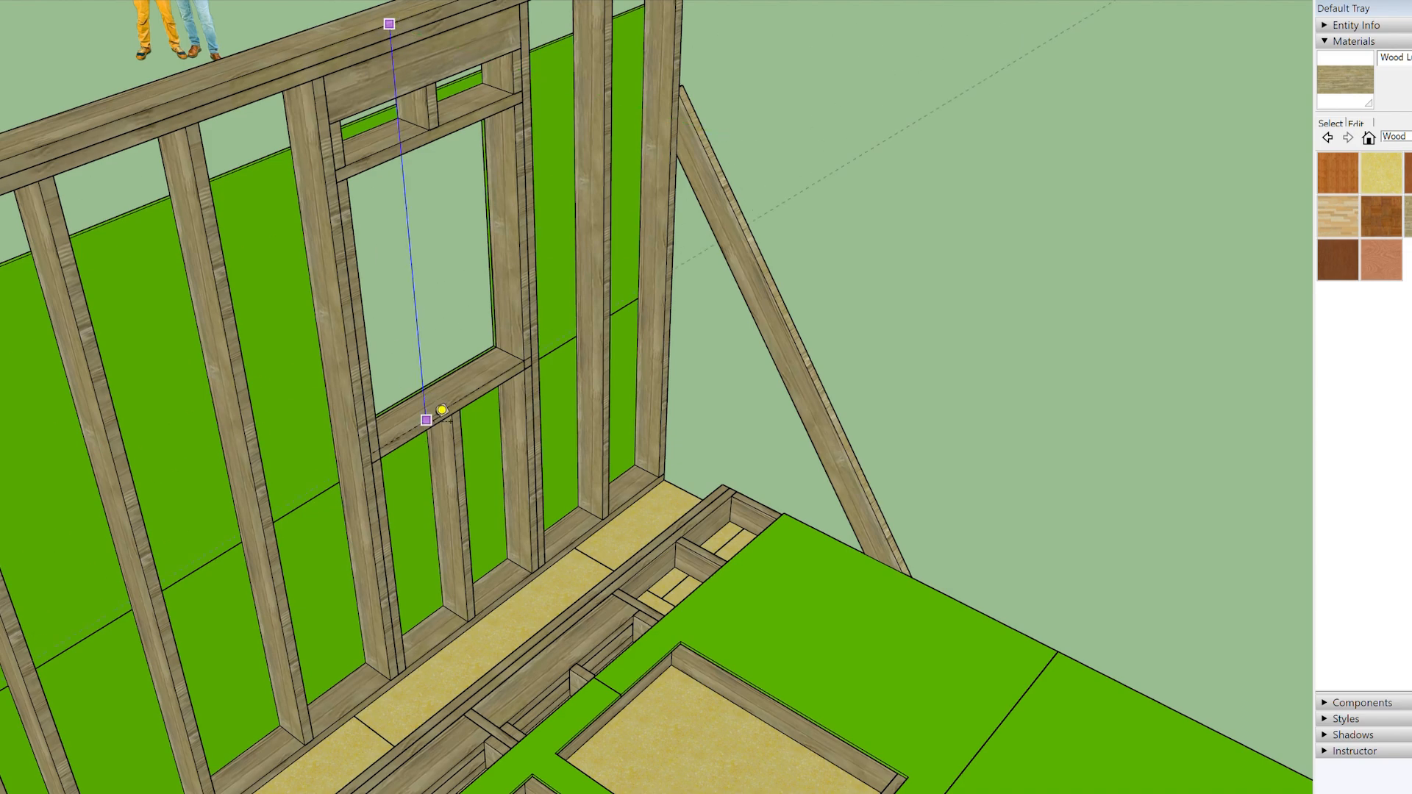
{"action": "key", "text": "space"}
- Push/Pull the head-side cutout edge of the first upper sheathing panel flush with the window's head plate
{"action": "scroll", "coordinate": [651, 710], "scroll_direction": "up", "scroll_amount": 3}
{"action": "middle_click_drag", "start_coordinate": [685, 734], "coordinate": [610, 553]}
{"action": "scroll", "coordinate": [531, 530], "scroll_direction": "up", "scroll_amount": 4}
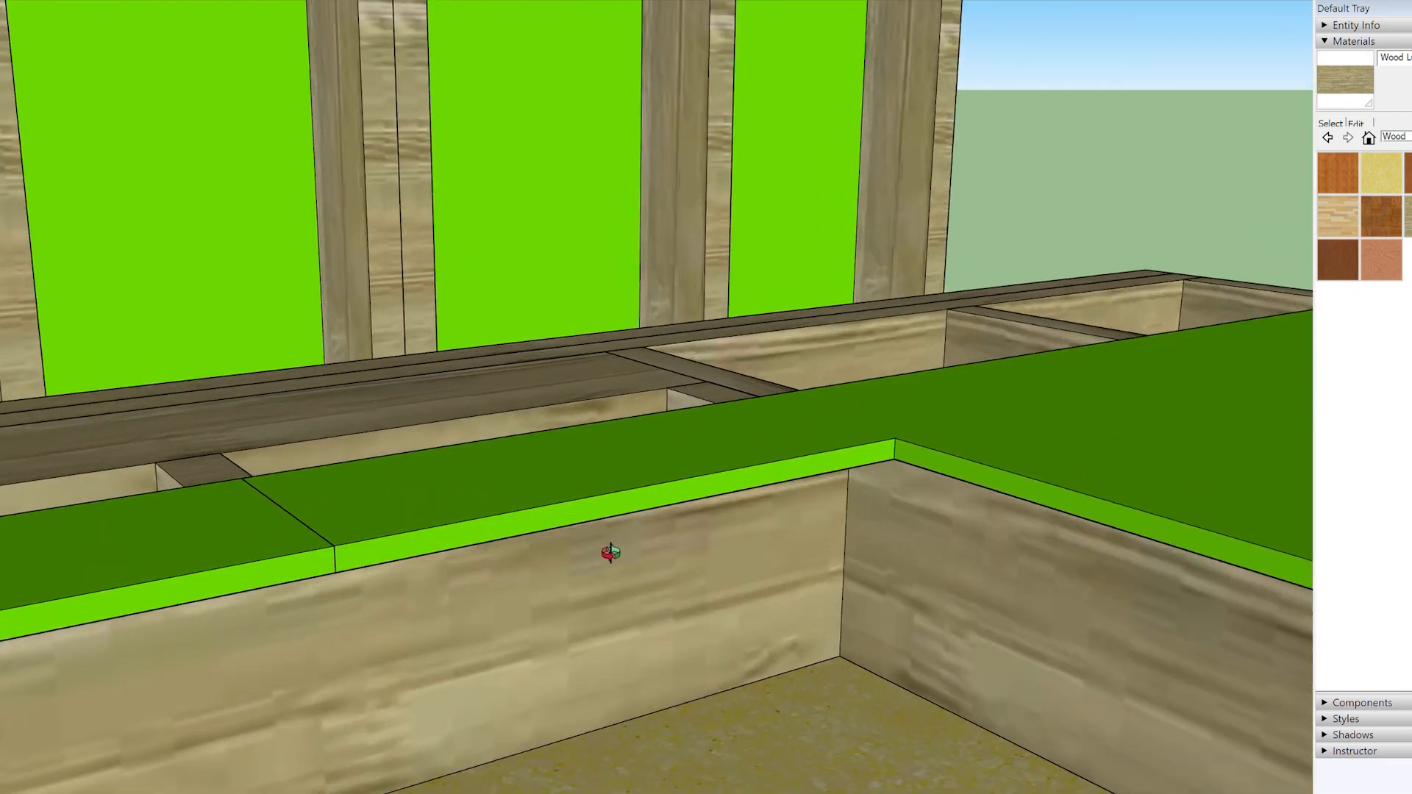
{"action": "double_click", "coordinate": [624, 497]}
{"action": "key", "text": "p"}
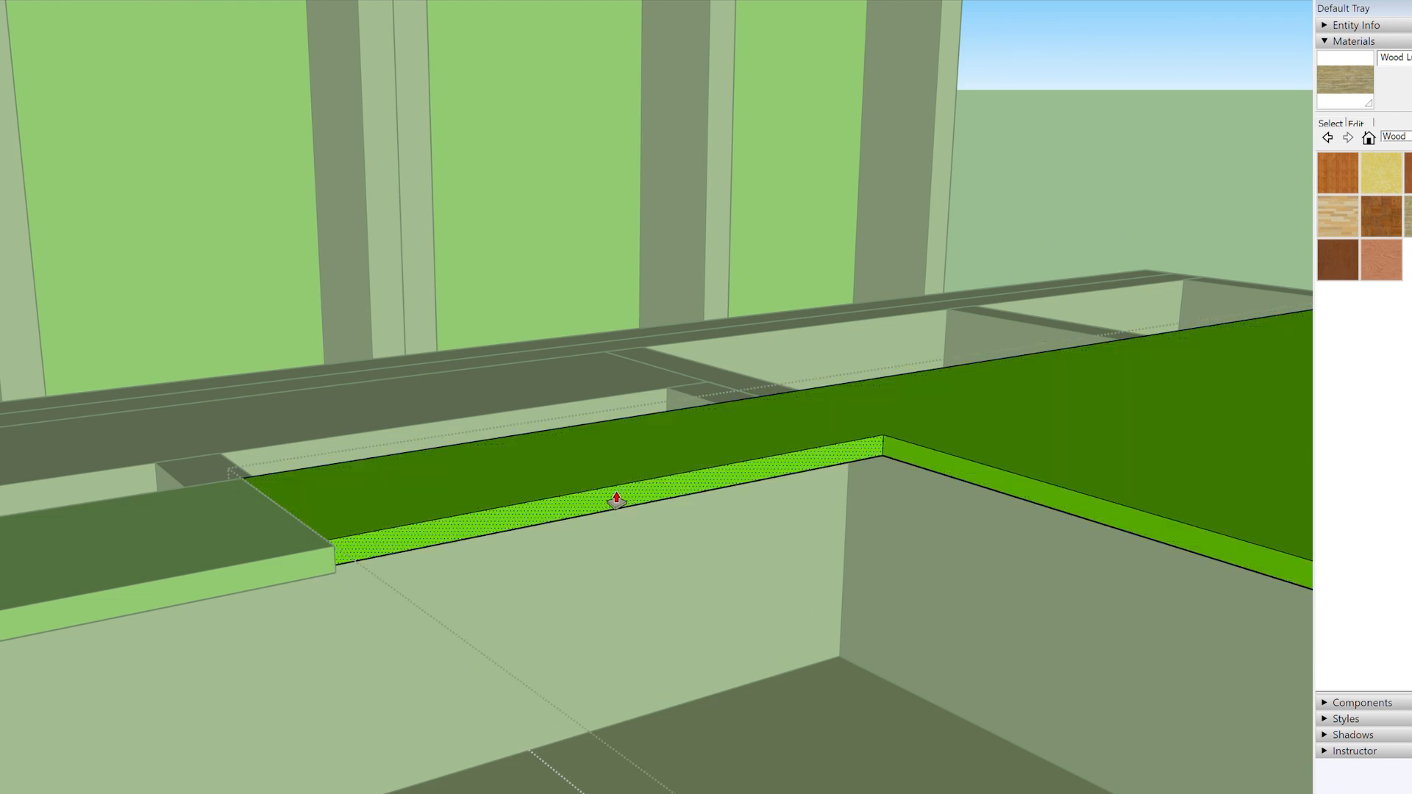
{"action": "left_click_drag", "start_coordinate": [617, 500], "coordinate": [574, 503]}
- Push/Pull the same panel's sill-side cutout edge flush with the window sill and leave the panel's group
{"action": "middle_click_drag", "start_coordinate": [574, 503], "coordinate": [1125, 515]}
{"action": "middle_click_drag", "start_coordinate": [1125, 515], "coordinate": [309, 439], "text": "shift"}
{"action": "middle_click_drag", "start_coordinate": [1235, 427], "coordinate": [707, 441], "text": "shift"}
{"action": "scroll", "coordinate": [863, 406], "scroll_direction": "up", "scroll_amount": 2}
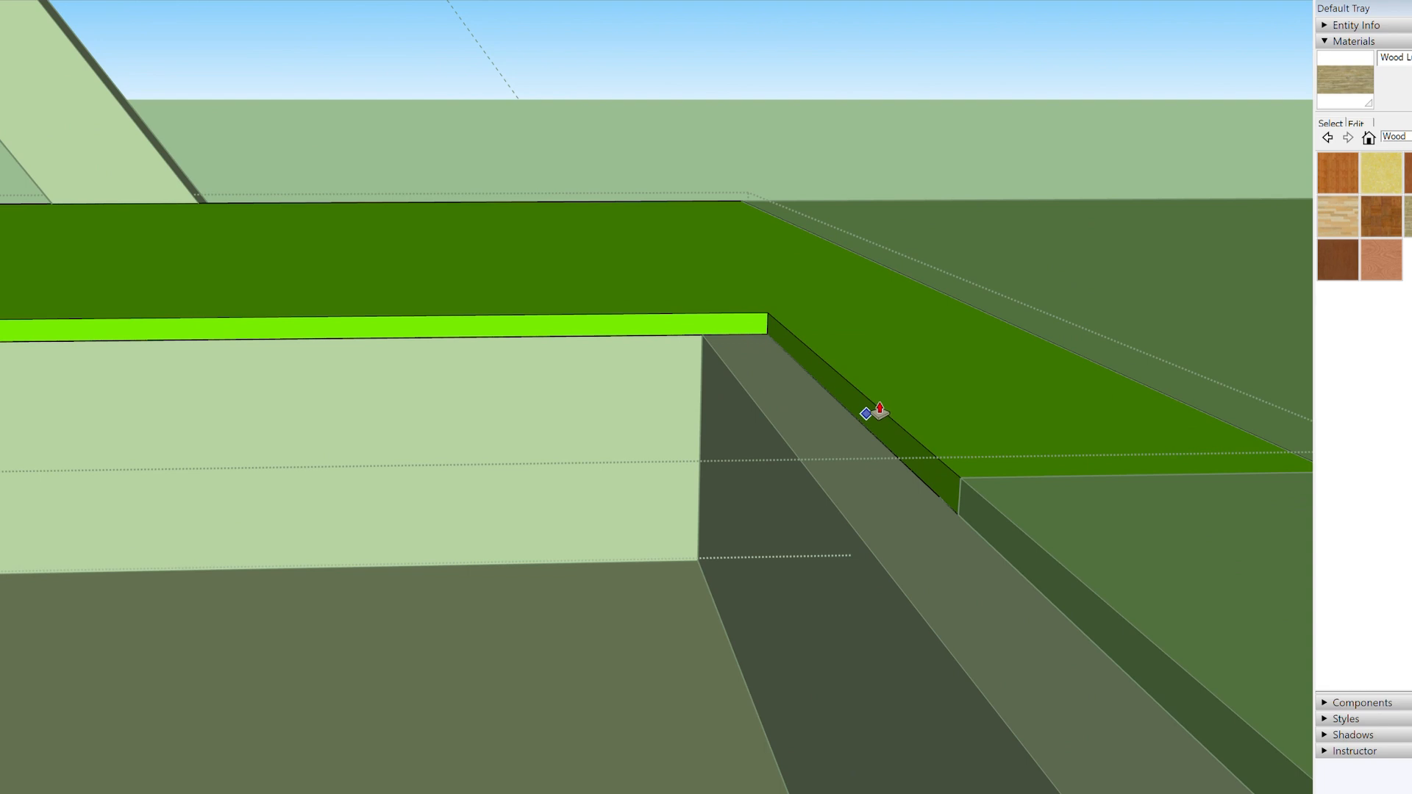
{"action": "left_click_drag", "start_coordinate": [865, 414], "coordinate": [842, 507]}
{"action": "key", "text": "space"}
{"action": "left_click", "coordinate": [743, 74]}
{"action": "left_click", "coordinate": [743, 73]}
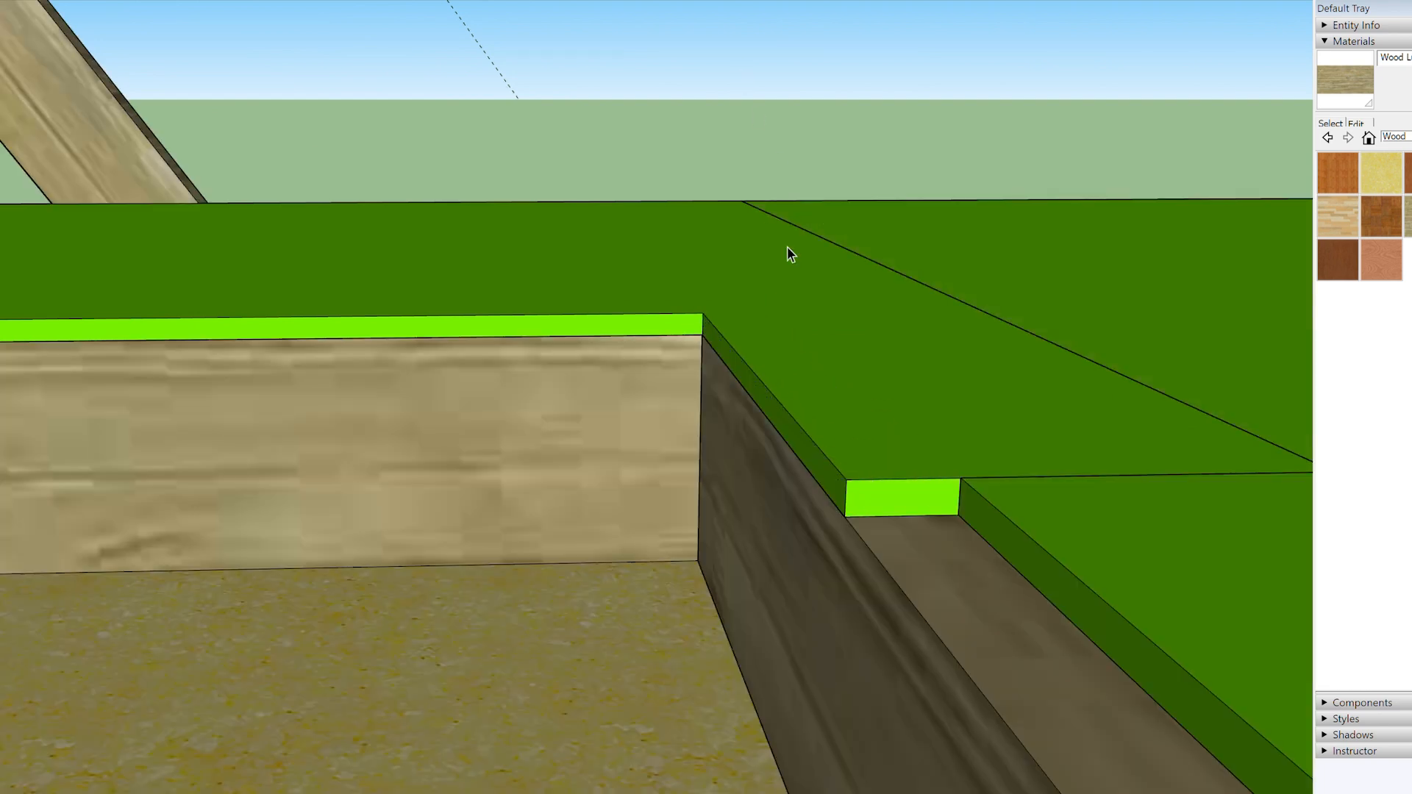
- Open the adjoining upper sheathing panel and Push/Pull its sill-side edge in the shared window opening flush with the sill
{"action": "scroll", "coordinate": [868, 477], "scroll_direction": "down", "scroll_amount": 2}
{"action": "double_click", "coordinate": [899, 478]}
{"action": "key", "text": "p"}
{"action": "left_click_drag", "start_coordinate": [908, 473], "coordinate": [888, 541]}
{"action": "scroll", "coordinate": [889, 540], "scroll_direction": "down", "scroll_amount": 2}
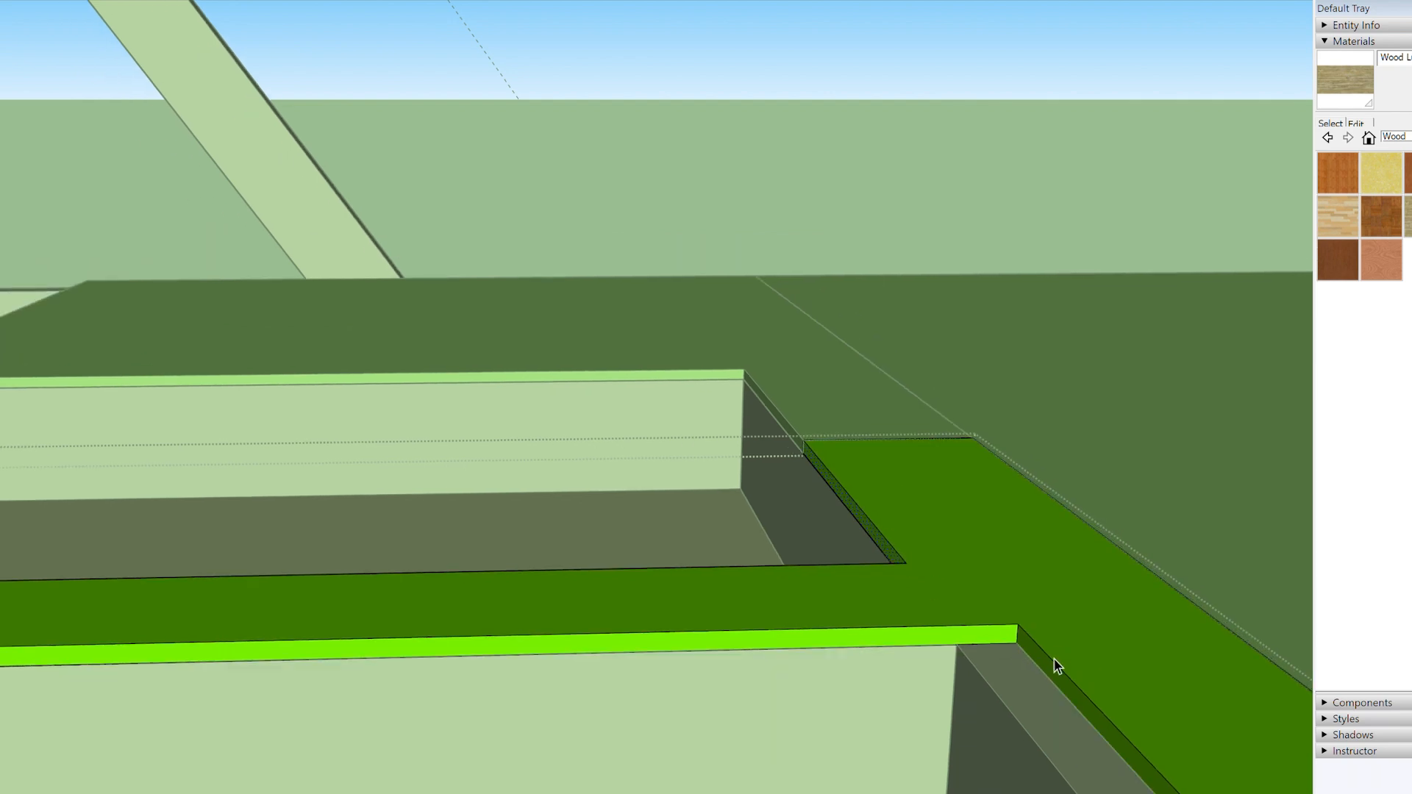
- Push/Pull the adjoining panel's head-side edge in the shared window opening flush with the head plate
{"action": "middle_click_drag", "start_coordinate": [958, 694], "coordinate": [691, 328]}
{"action": "scroll", "coordinate": [692, 328], "scroll_direction": "up", "scroll_amount": 3}
{"action": "key", "text": "p"}
{"action": "left_click", "coordinate": [563, 353]}
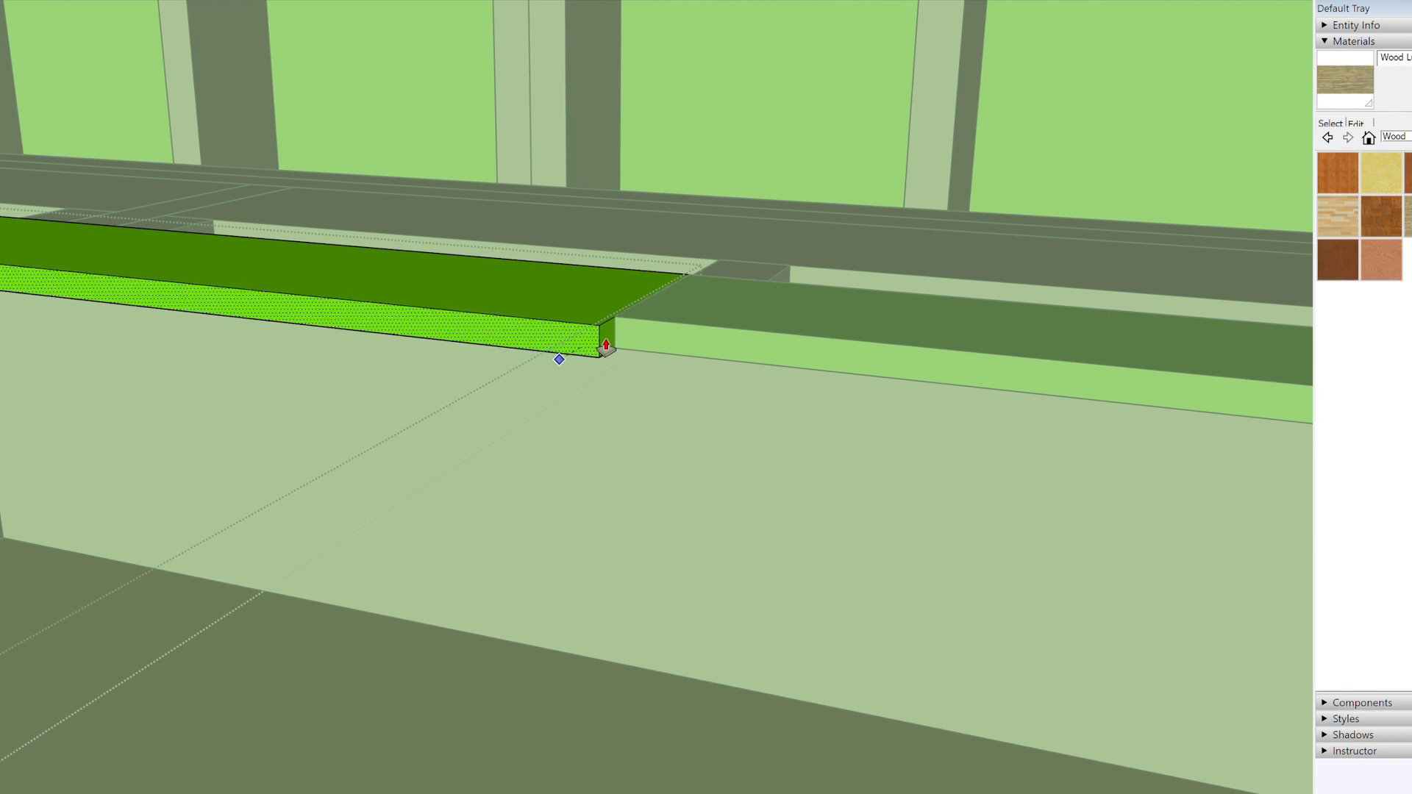
{"action": "scroll", "coordinate": [732, 403], "scroll_direction": "down", "scroll_amount": 5}
{"action": "left_click", "coordinate": [407, 376]}
{"action": "key", "text": "space"}
- Push/Pull the head-side cutout edge at the other window opening flush with its head plate and leave the panel's group
{"action": "scroll", "coordinate": [406, 377], "scroll_direction": "down", "scroll_amount": 2}
{"action": "scroll", "coordinate": [212, 324], "scroll_direction": "up", "scroll_amount": 4}
{"action": "key", "text": "p"}
{"action": "left_click", "coordinate": [212, 323]}
{"action": "left_click", "coordinate": [286, 356]}
{"action": "key", "text": "space"}
{"action": "scroll", "coordinate": [706, 370], "scroll_direction": "down", "scroll_amount": 7}
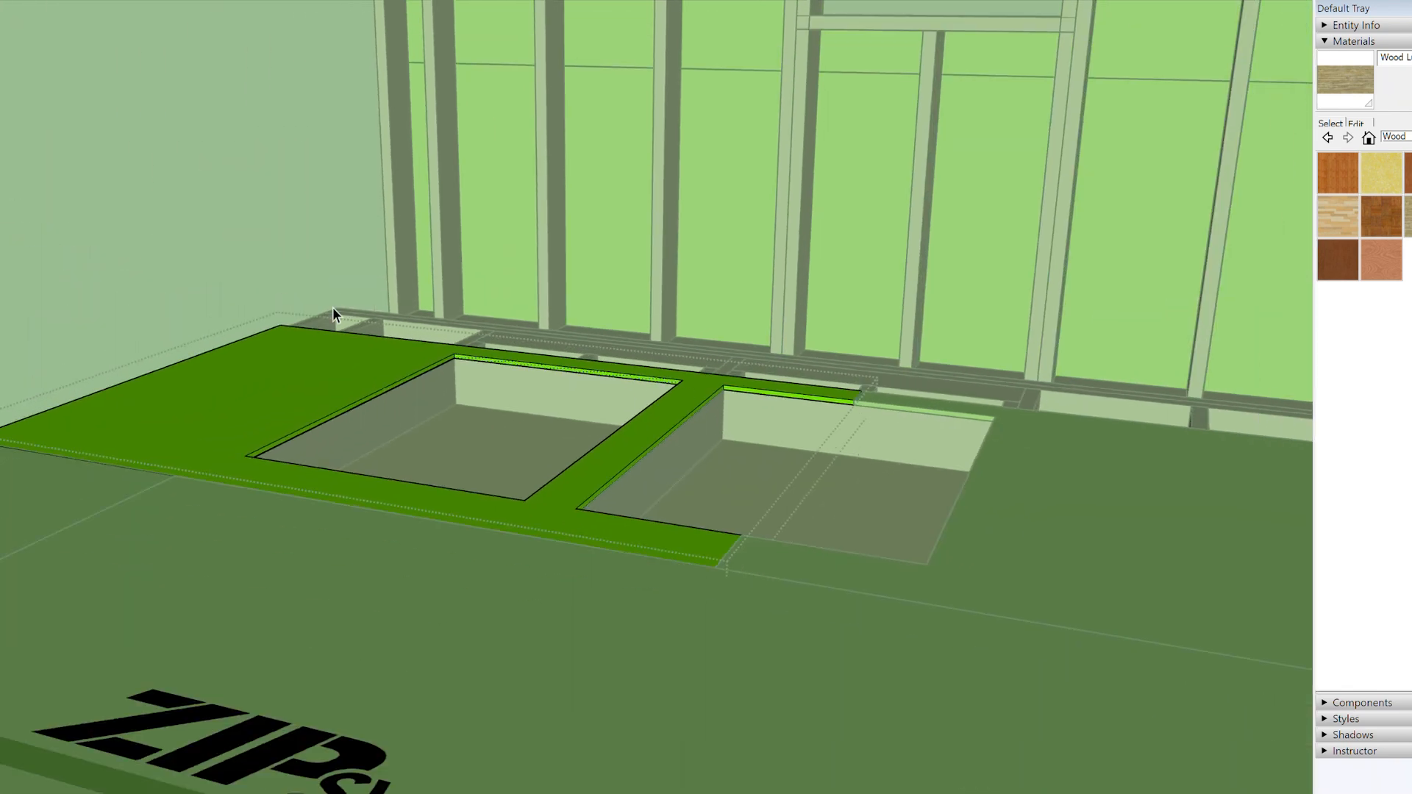
{"action": "left_click", "coordinate": [213, 249]}
- Select all framing and sheathing of the wall lying on the deck and group them
{"action": "middle_click_drag", "start_coordinate": [341, 310], "coordinate": [743, 531]}
{"action": "scroll", "coordinate": [743, 531], "scroll_direction": "down", "scroll_amount": 3}
{"action": "middle_click_drag", "start_coordinate": [687, 422], "coordinate": [854, 284]}
{"action": "scroll", "coordinate": [790, 445], "scroll_direction": "up", "scroll_amount": 3}
{"action": "middle_click_drag", "start_coordinate": [790, 445], "coordinate": [1015, 402]}
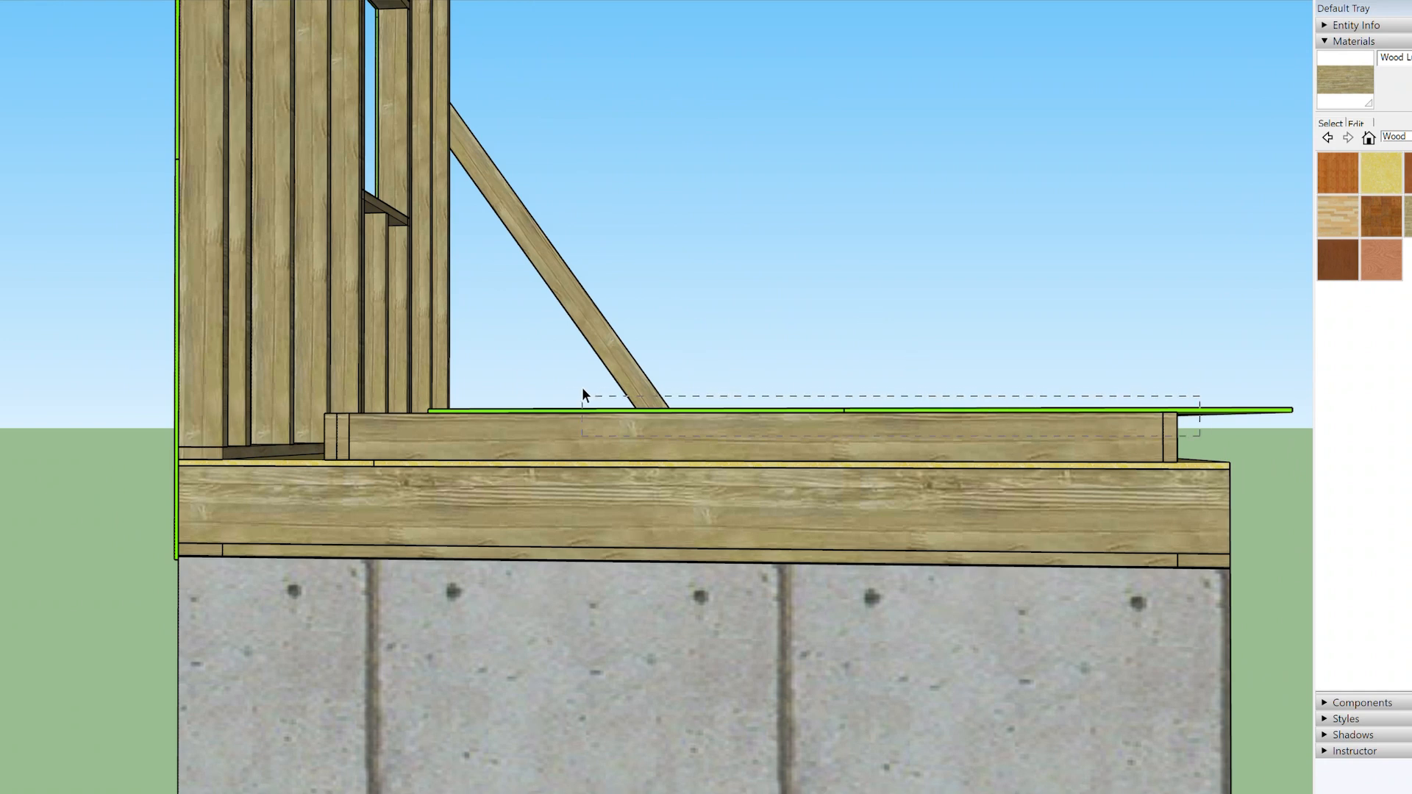
{"action": "middle_click_drag", "start_coordinate": [471, 368], "coordinate": [484, 517]}
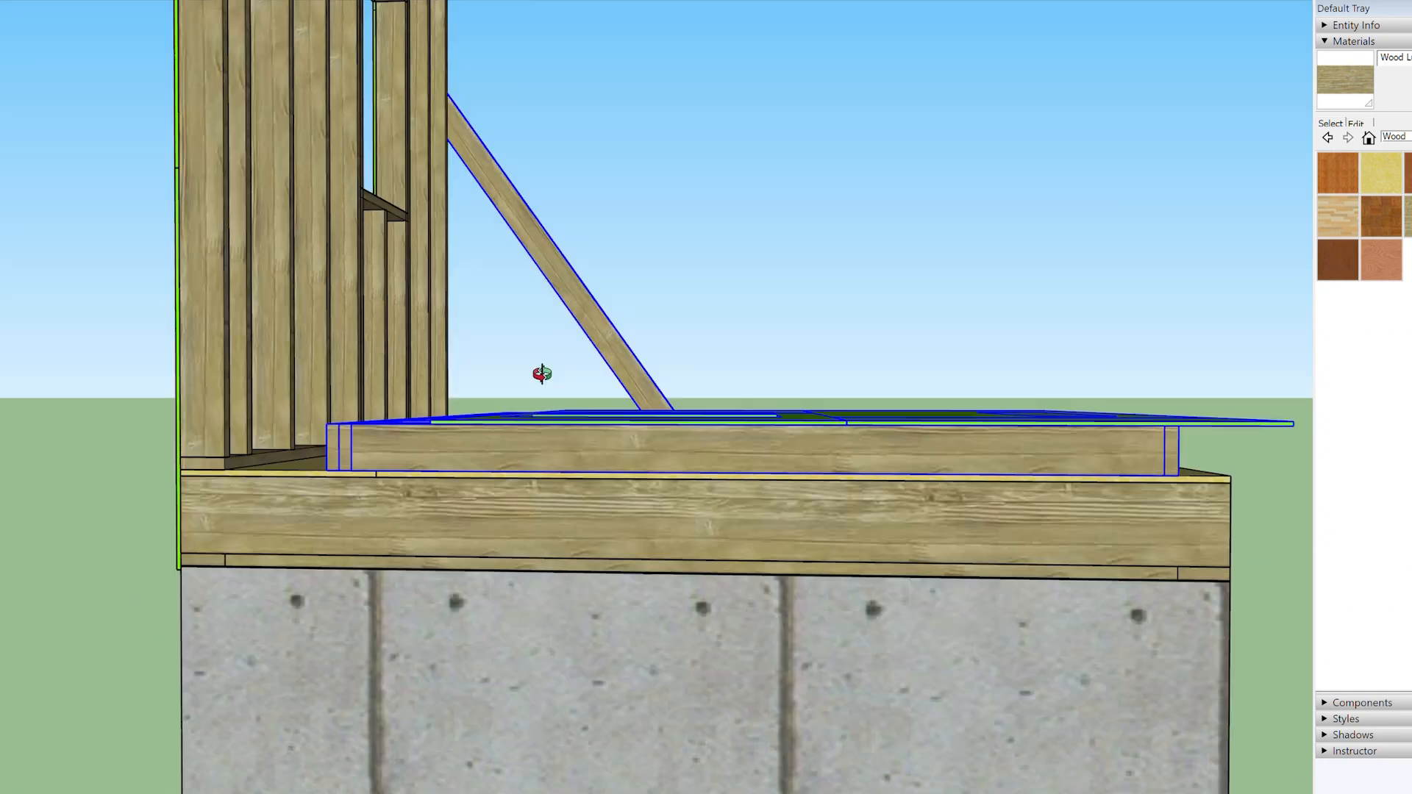
{"action": "key", "text": "ctrl+g"}
- Rotate the wall group upright about its bottom plate and move it to the deck's edge with the sheathing lapping the rim
{"action": "middle_click_drag", "start_coordinate": [1201, 704], "coordinate": [758, 208]}
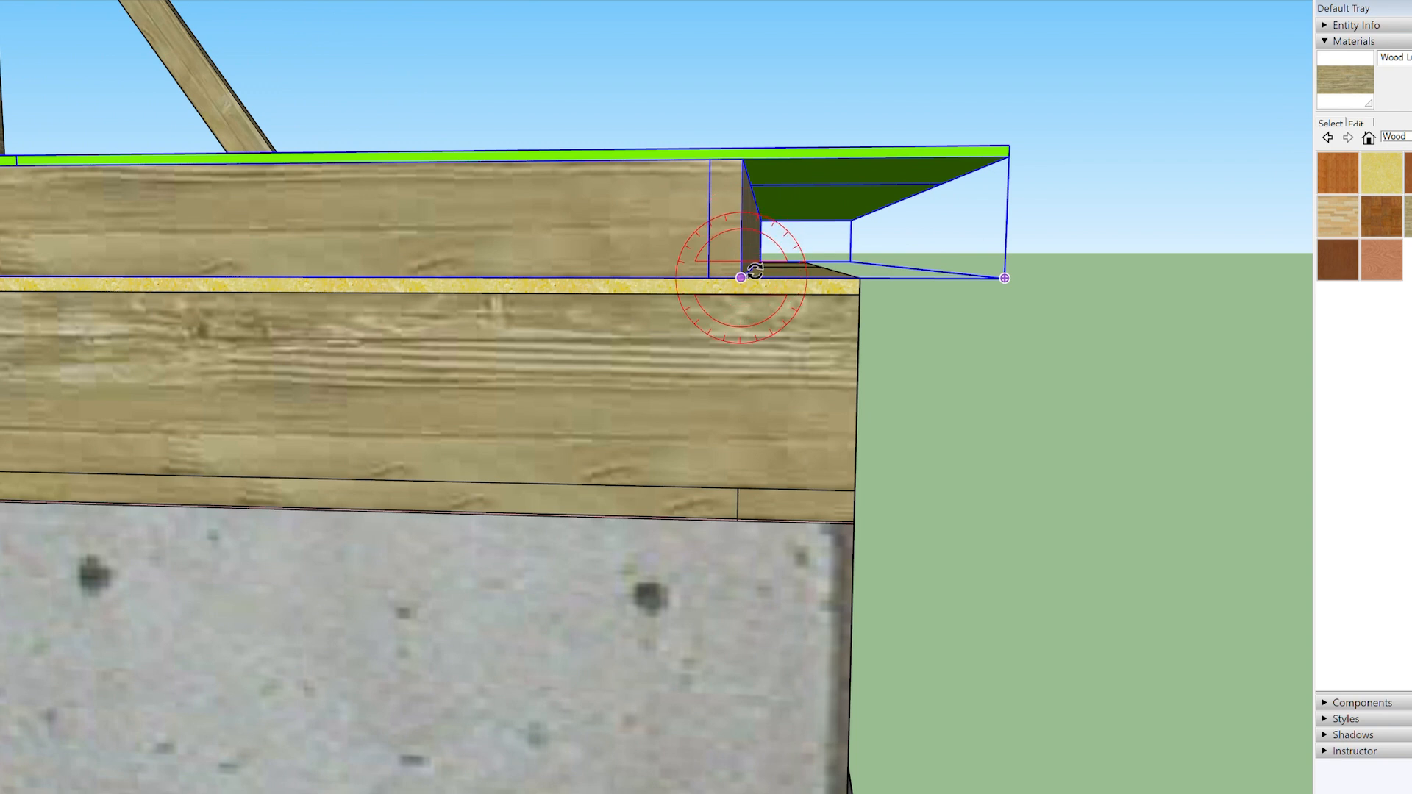
{"action": "left_click", "coordinate": [491, 276]}
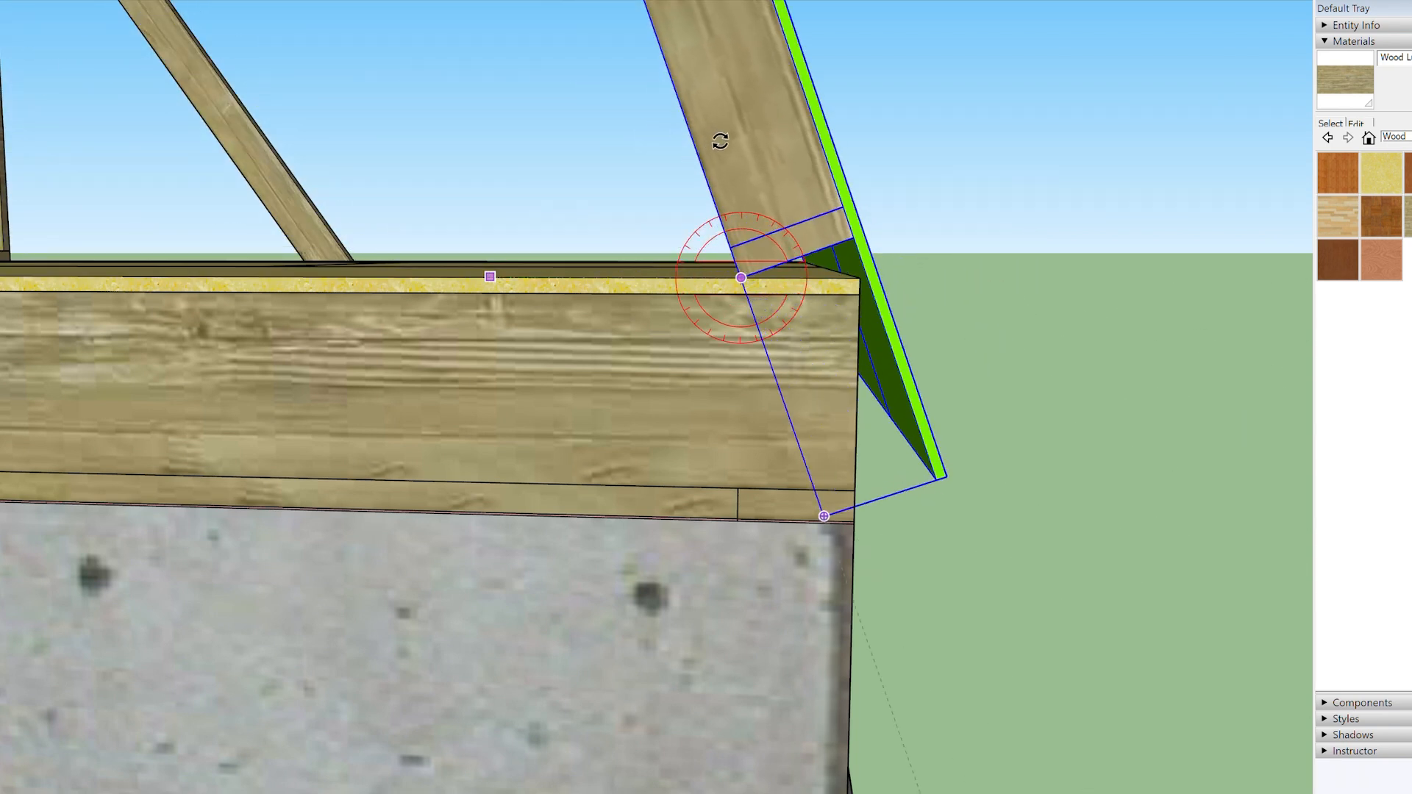
{"action": "middle_click_drag", "start_coordinate": [928, 528], "coordinate": [663, 481]}
{"action": "scroll", "coordinate": [807, 498], "scroll_direction": "up", "scroll_amount": 5}
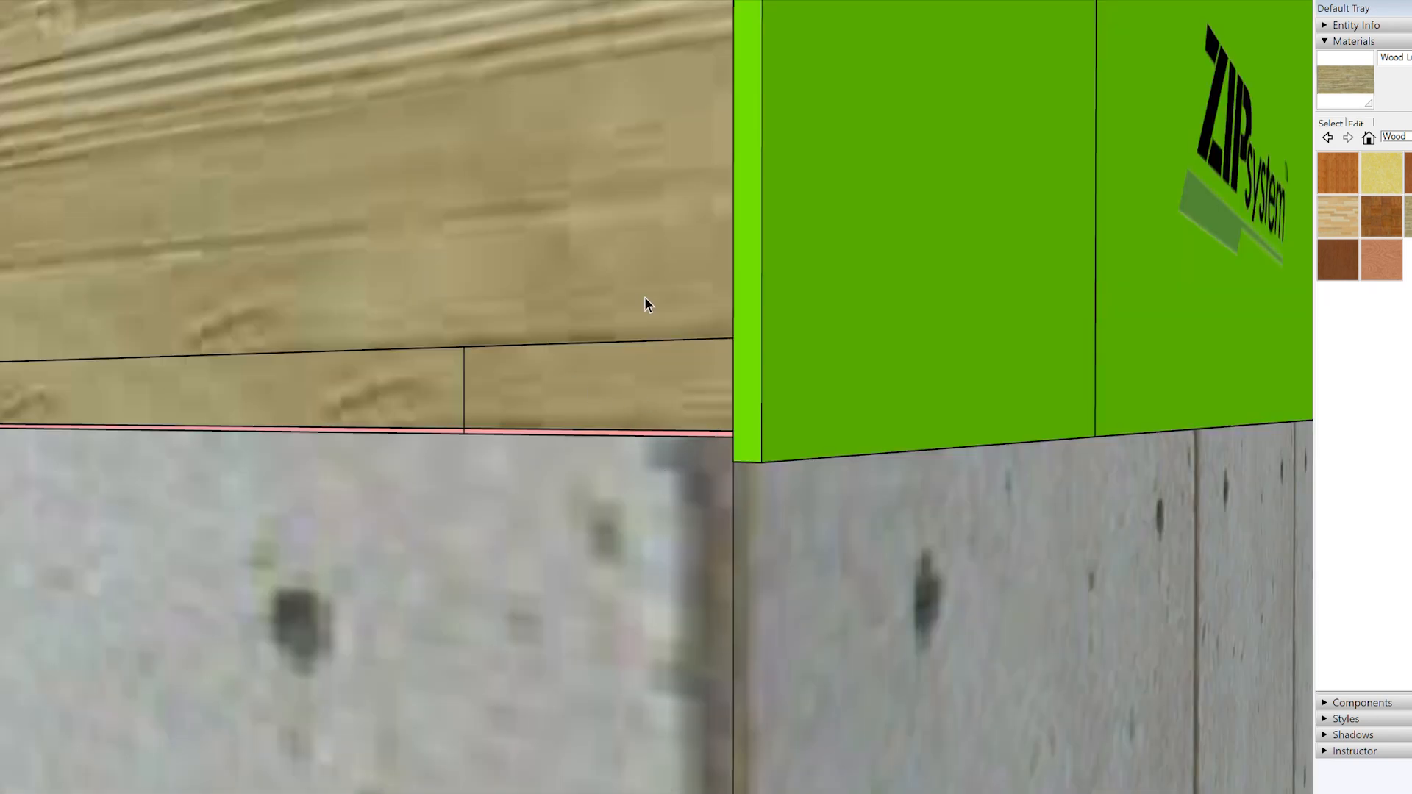
{"action": "scroll", "coordinate": [644, 297], "scroll_direction": "down", "scroll_amount": 10}
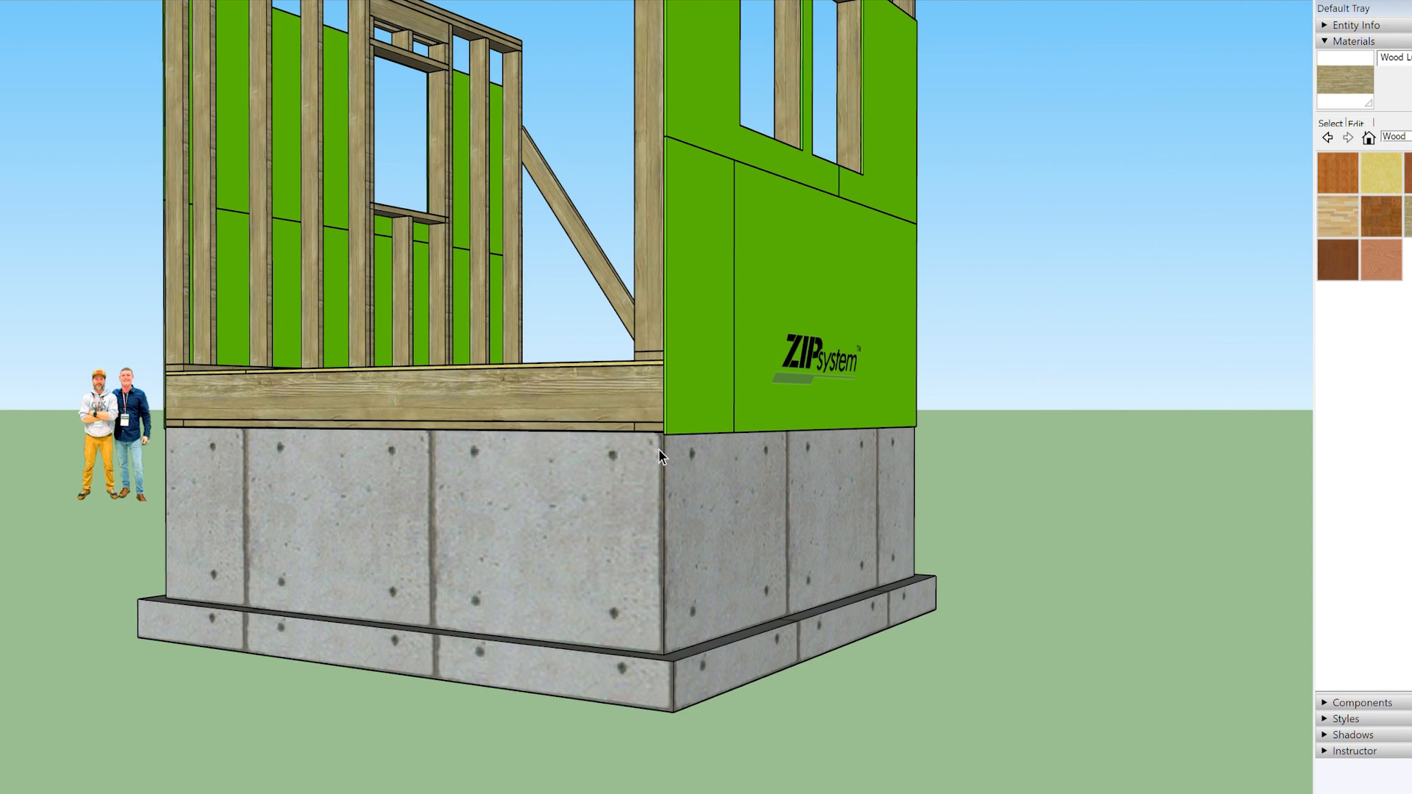
- Move the loose diagonal brace into place between the new wall's end stud and the side of the deck rim
{"action": "scroll", "coordinate": [658, 450], "scroll_direction": "down", "scroll_amount": 4}
{"action": "left_click", "coordinate": [200, 42]}
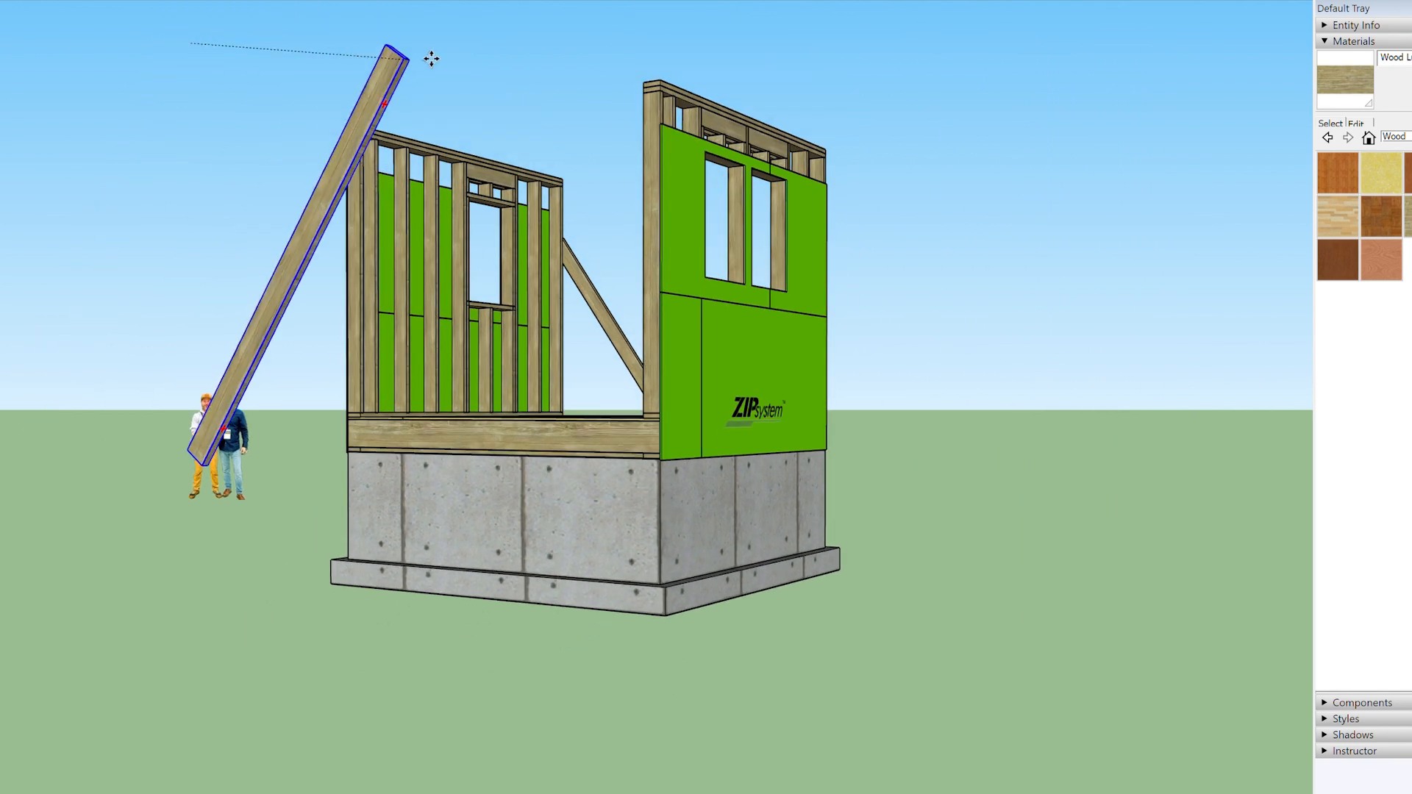
{"action": "scroll", "coordinate": [651, 91], "scroll_direction": "up", "scroll_amount": 5}
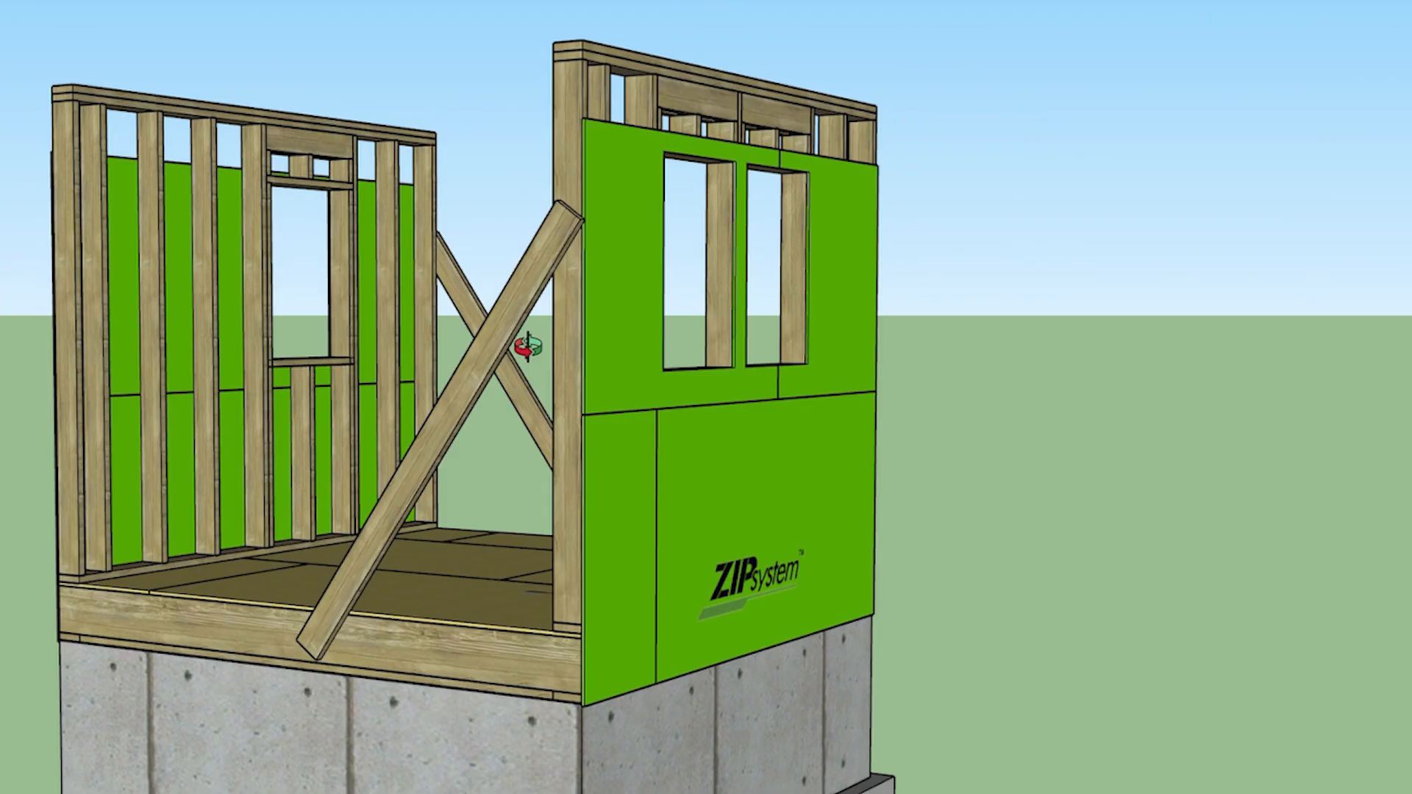
{"action": "middle_click_drag", "start_coordinate": [530, 341], "coordinate": [636, 345]}
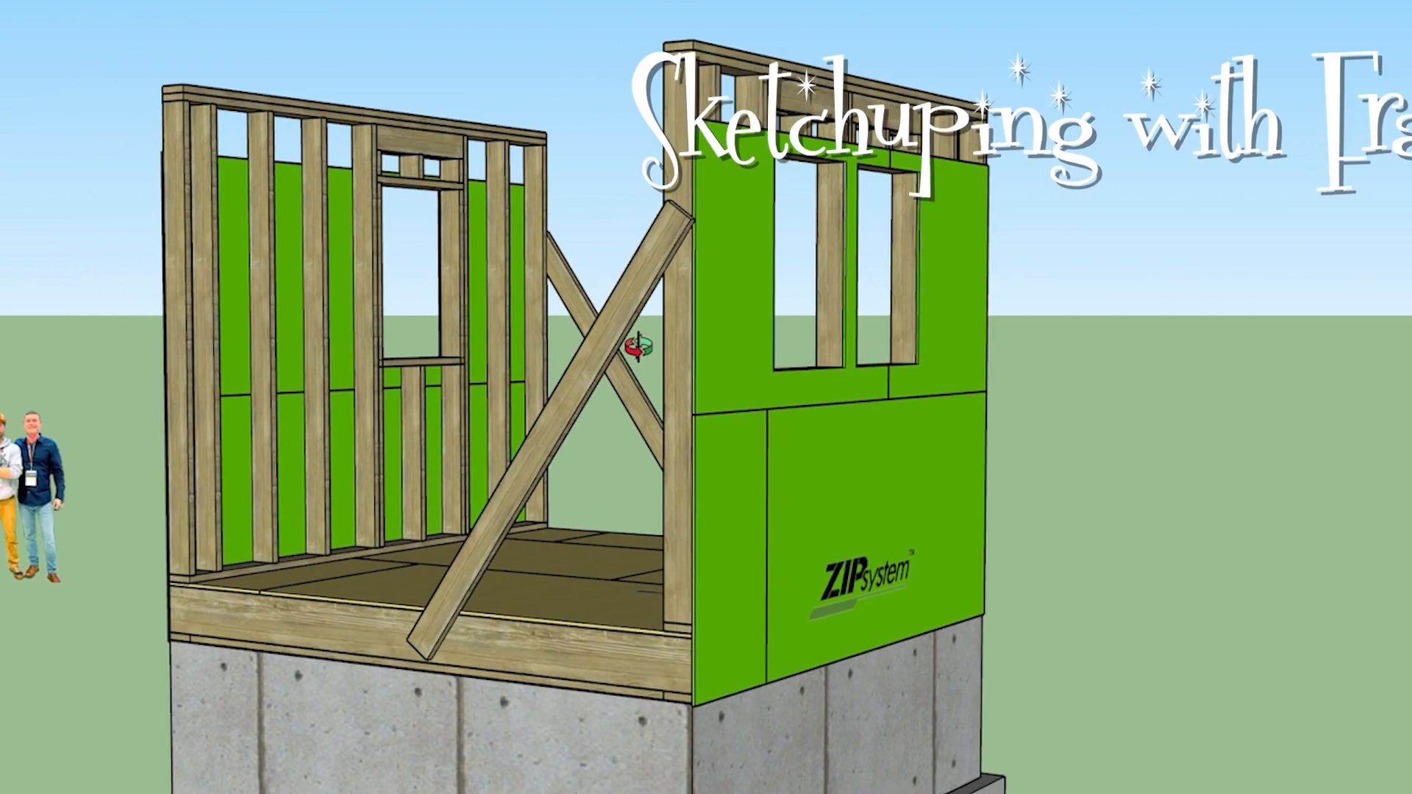